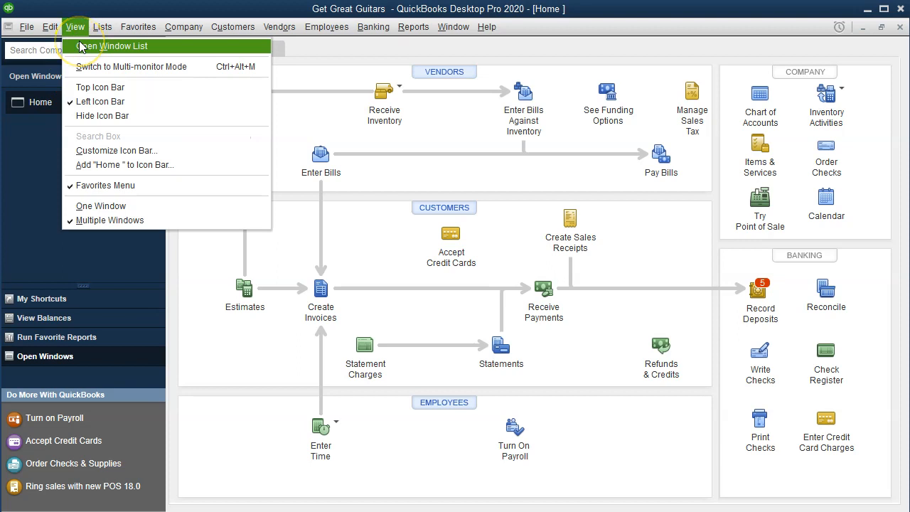
{"action": "left_click", "coordinate": [18, 178]}
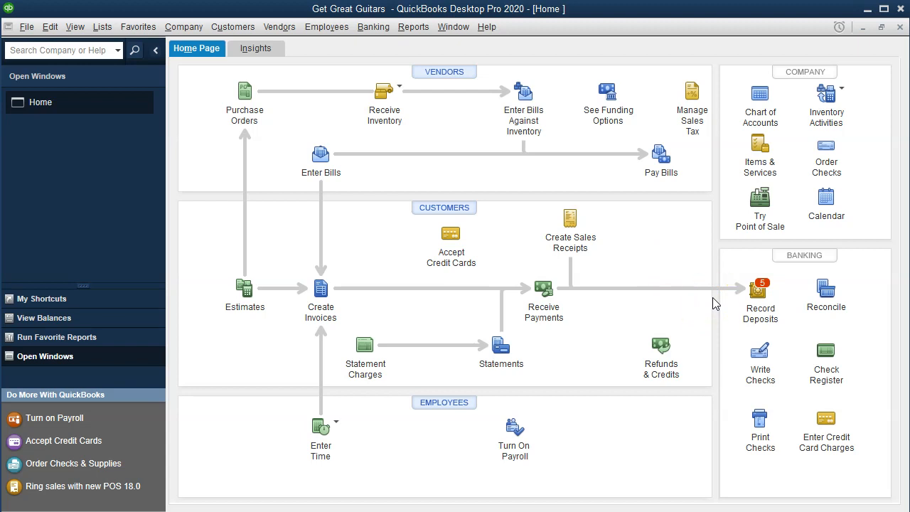
Open the standard Balance Sheet report and customize its date range to 01/01/2020 through 12/31/2020
{"action": "left_click", "coordinate": [413, 32]}
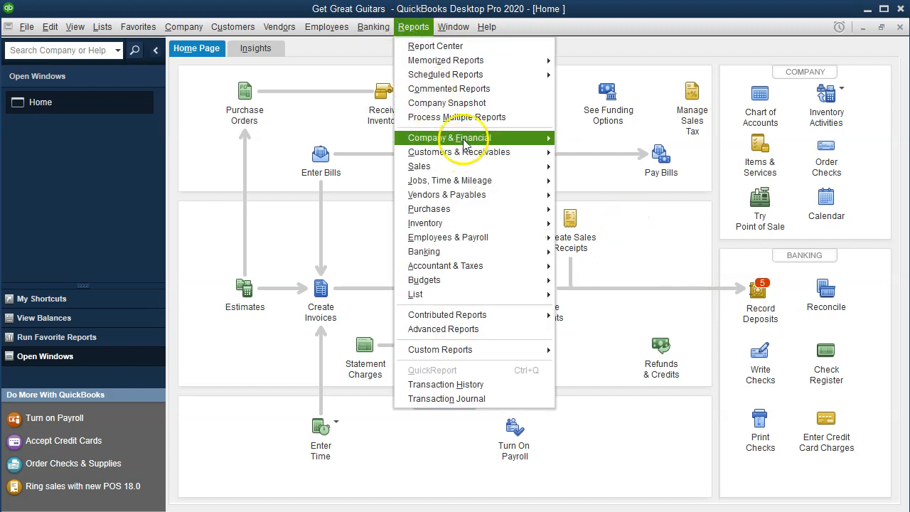
{"action": "mouse_move", "coordinate": [466, 142]}
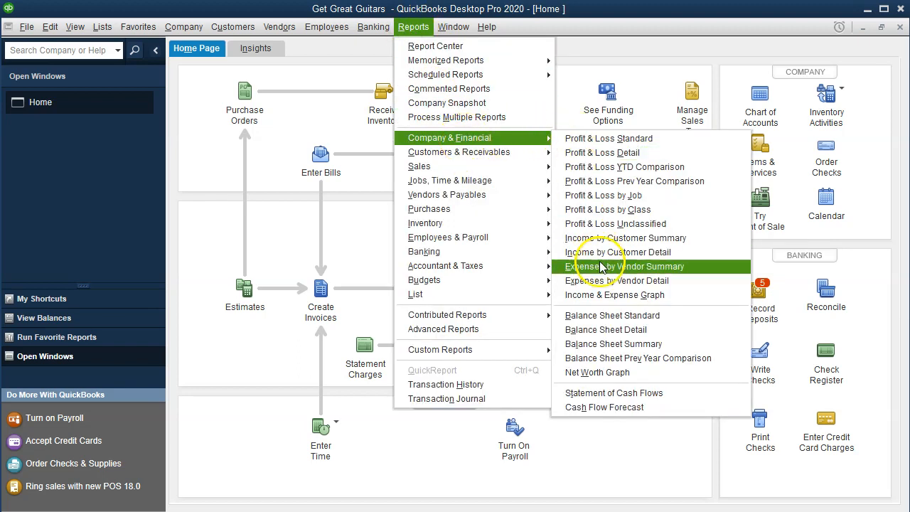
{"action": "left_click", "coordinate": [614, 321]}
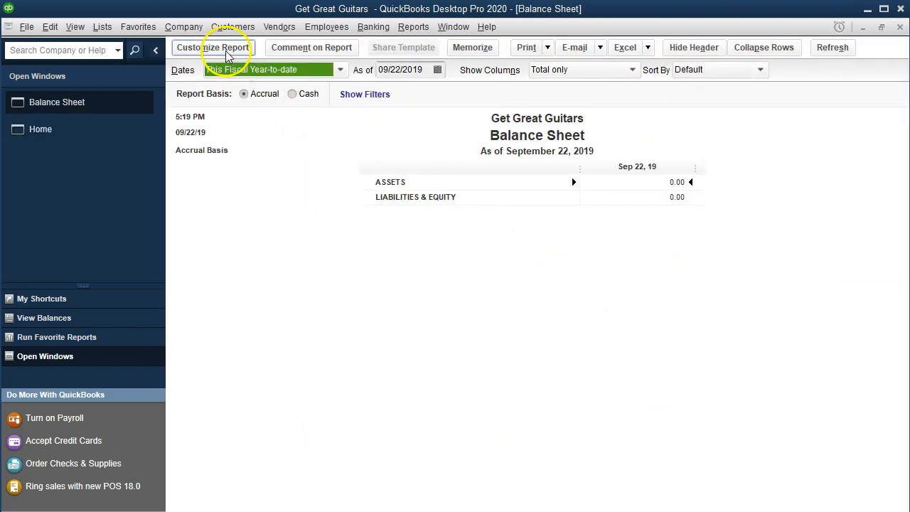
{"action": "left_click", "coordinate": [225, 51]}
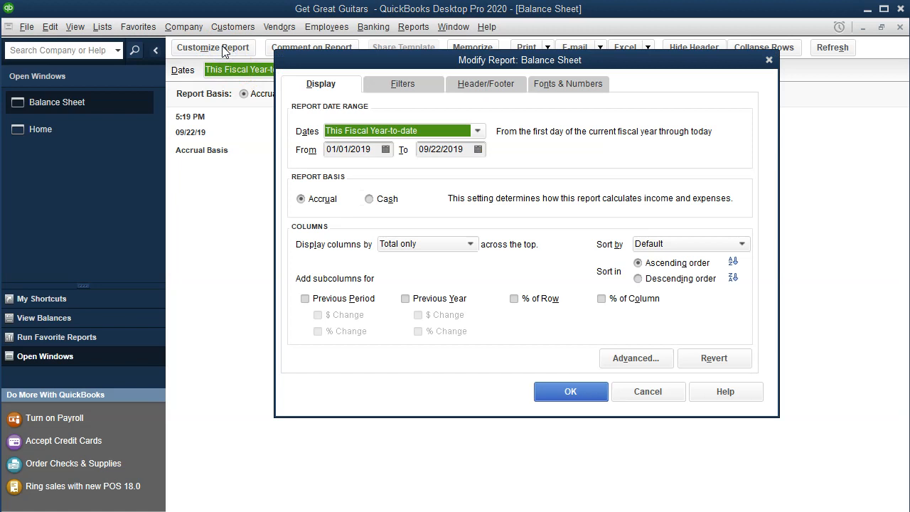
{"action": "key", "text": "Tab"}
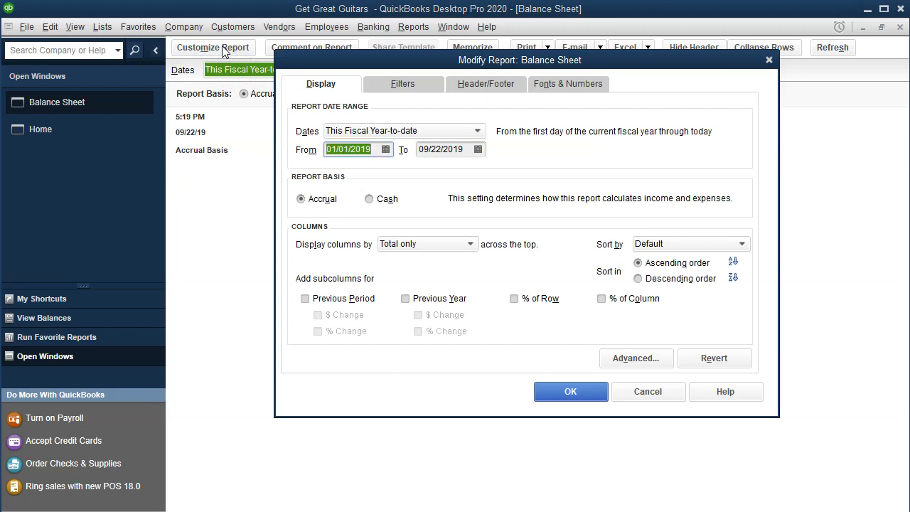
{"action": "type", "text": "01012020"}
{"action": "key", "text": "Tab"}
{"action": "type", "text": "12312020"}
{"action": "key", "text": "Tab"}
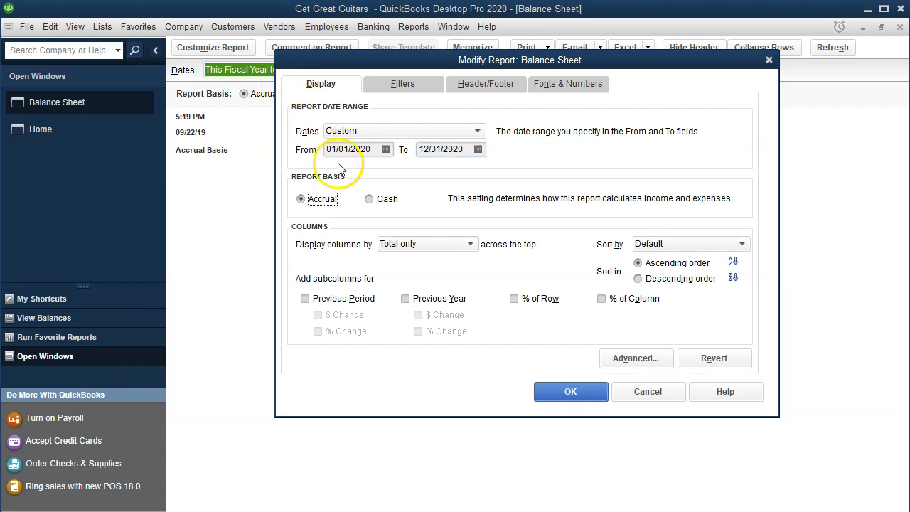
{"action": "left_click", "coordinate": [565, 392]}
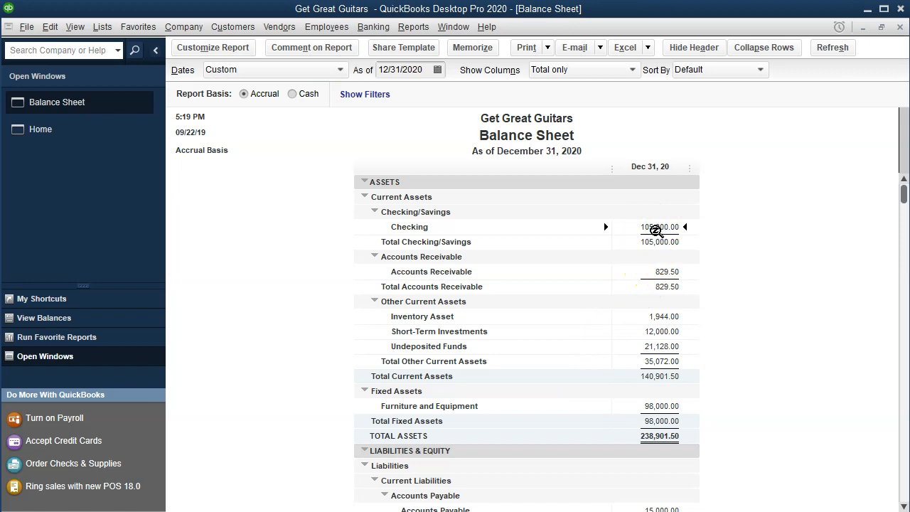
Examine the transactions behind the Undeposited Funds balance, and close the detail report to return to the Balance Sheet
{"action": "left_click", "coordinate": [665, 348]}
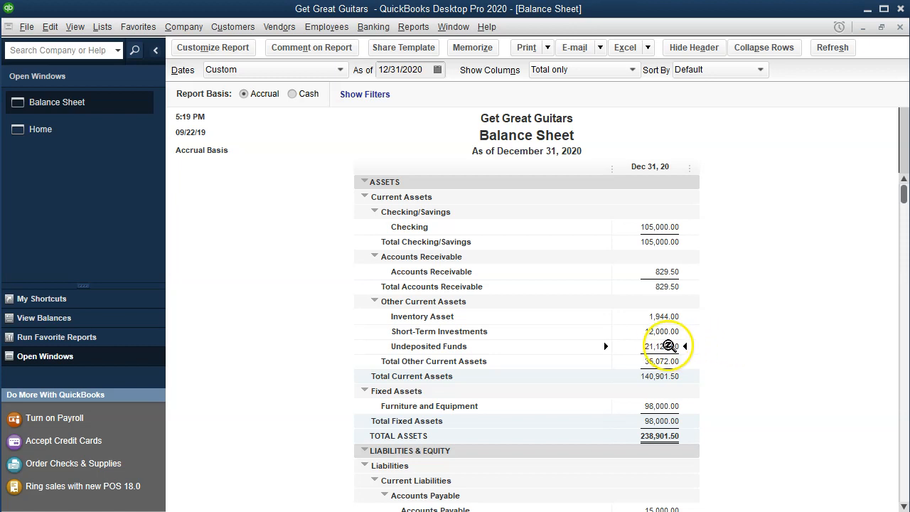
{"action": "double_click", "coordinate": [664, 345]}
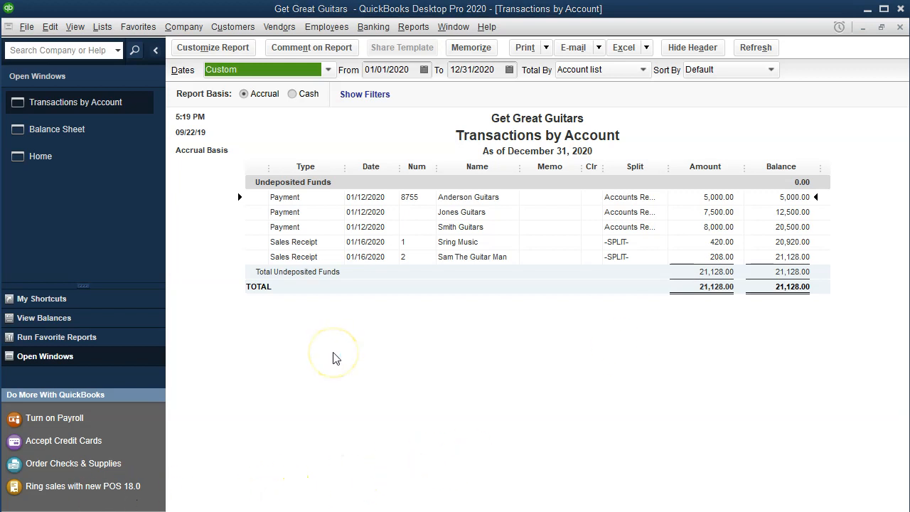
{"action": "left_click", "coordinate": [899, 28]}
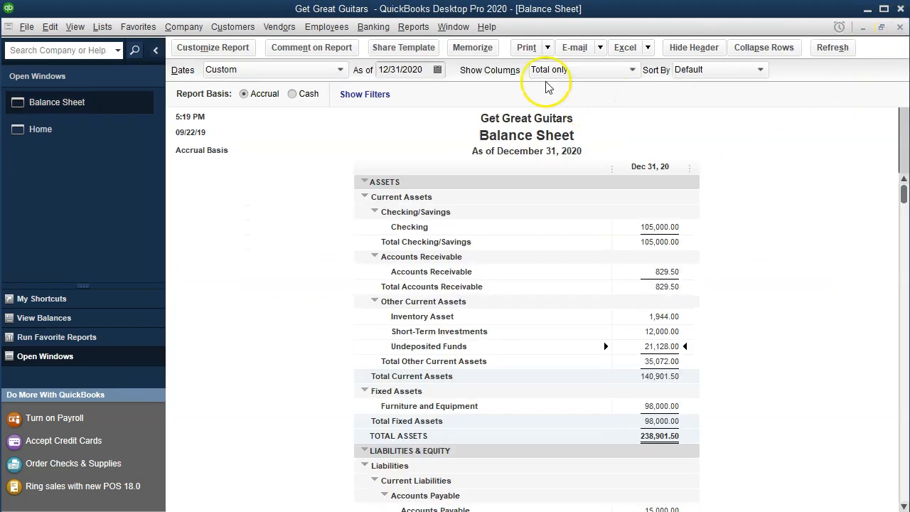
Open the standard Profit & Loss report for 01/01/2020 through 12/31/2020
{"action": "left_click", "coordinate": [413, 27]}
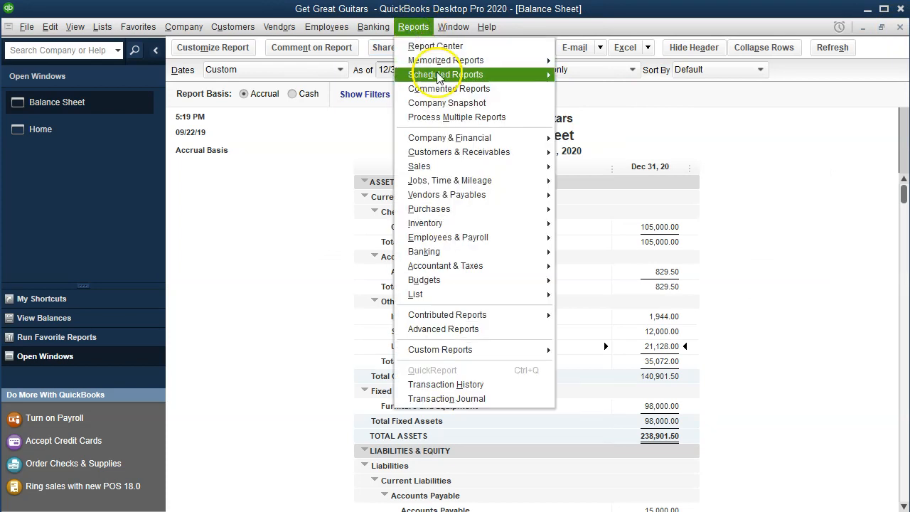
{"action": "mouse_move", "coordinate": [463, 140]}
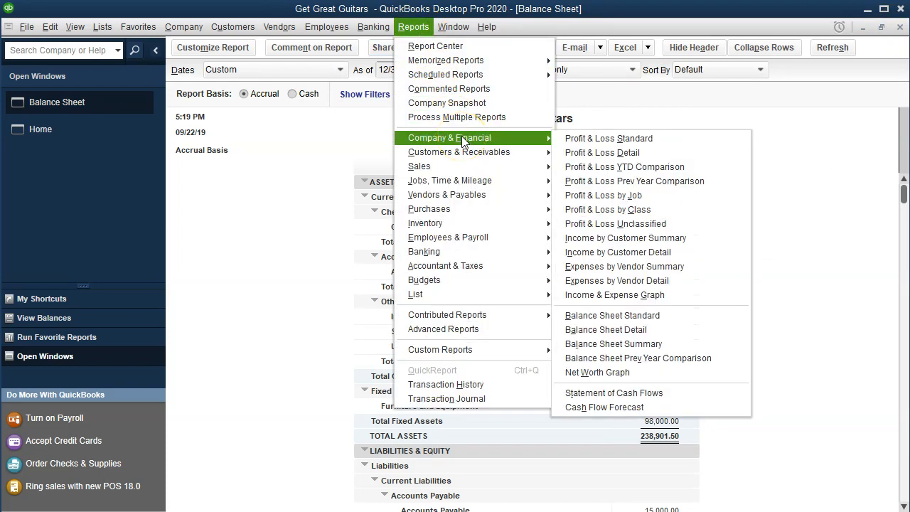
{"action": "left_click", "coordinate": [559, 139]}
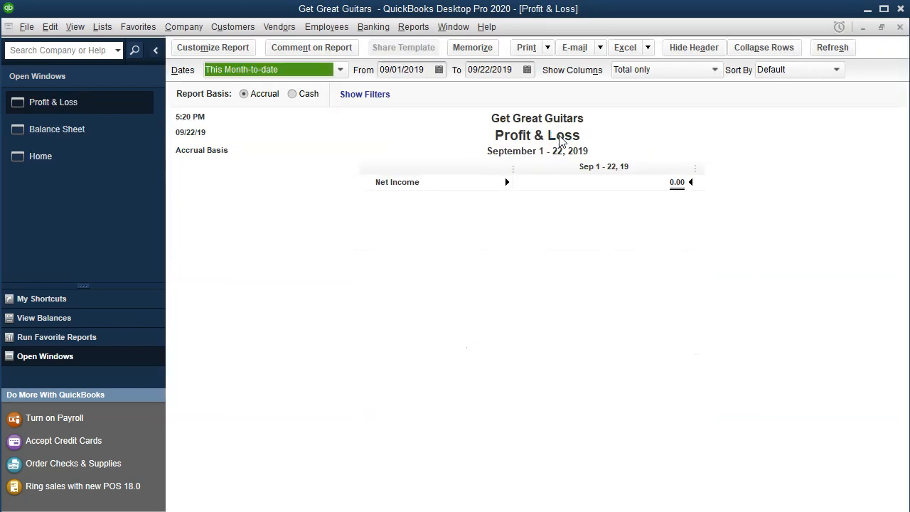
{"action": "key", "text": "Tab"}
{"action": "type", "text": "01/01/2020"}
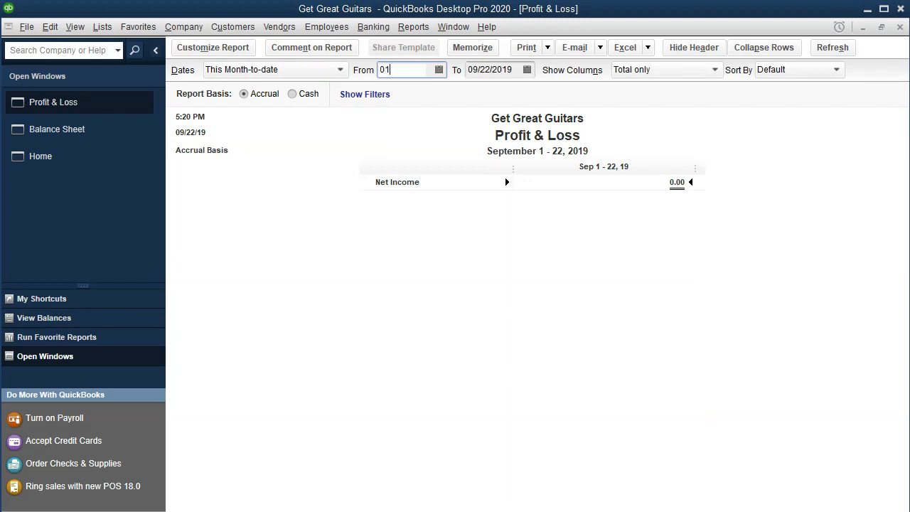
{"action": "key", "text": "Tab"}
{"action": "type", "text": "12/31/2020"}
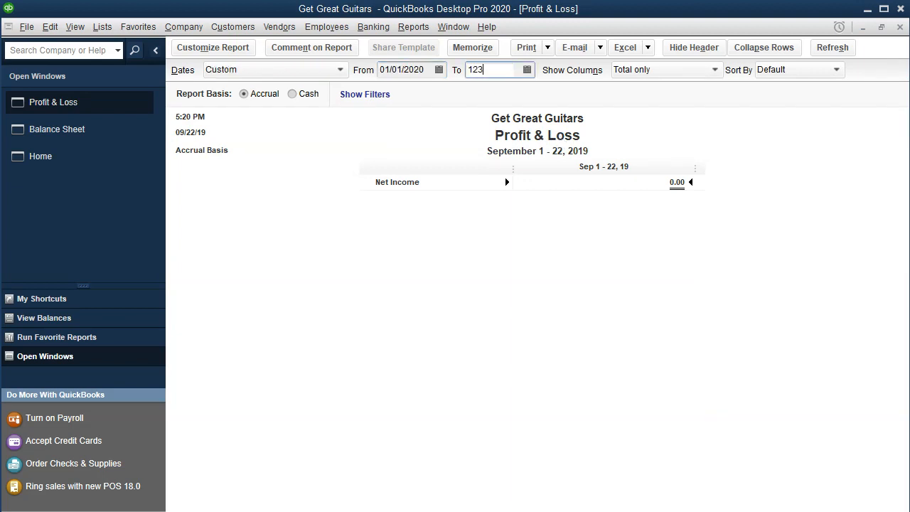
{"action": "key", "text": "Tab"}
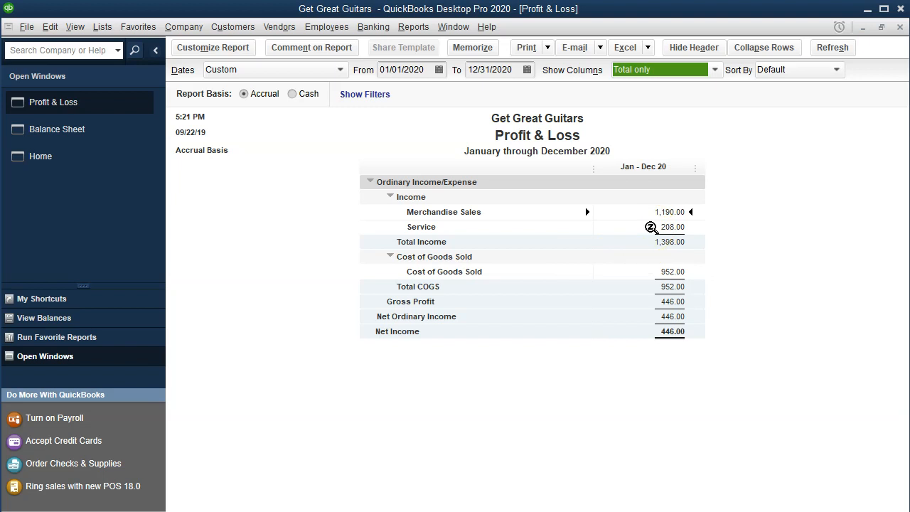
Open the Trial Balance report for 01/01/2020 through 12/31/2020 and look over the Checking and Undeposited Funds balances
{"action": "left_click", "coordinate": [414, 27]}
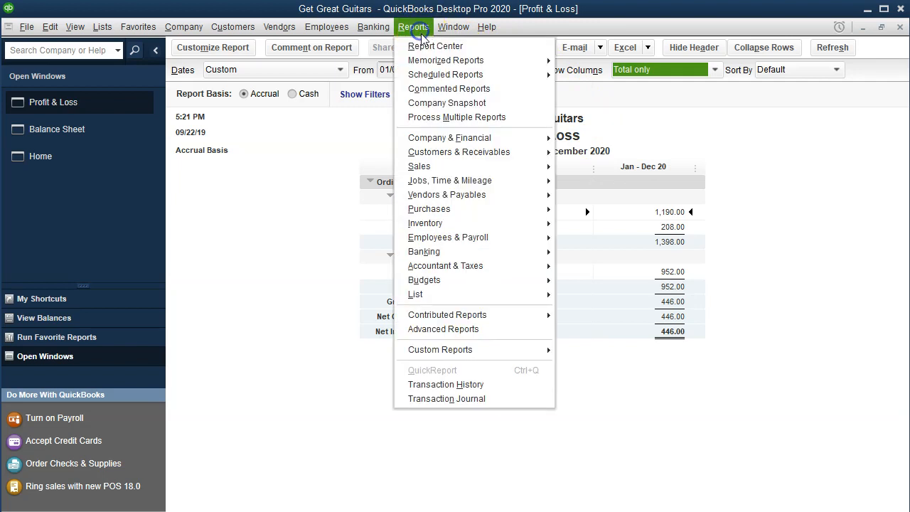
{"action": "mouse_move", "coordinate": [503, 272]}
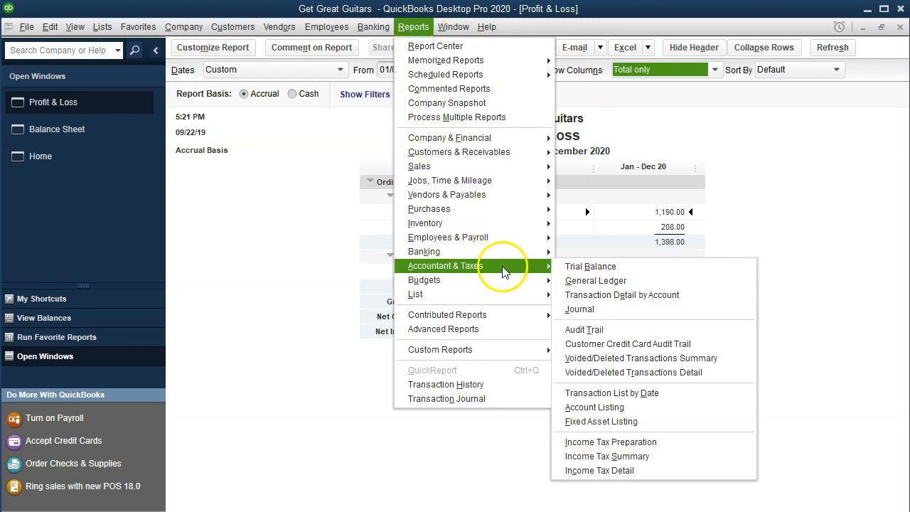
{"action": "left_click", "coordinate": [625, 267]}
{"action": "key", "text": "Tab"}
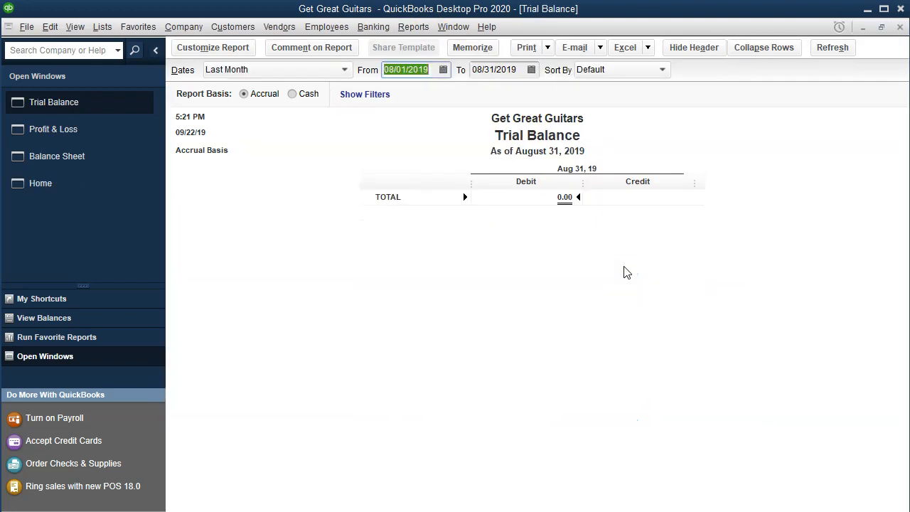
{"action": "type", "text": "010120"}
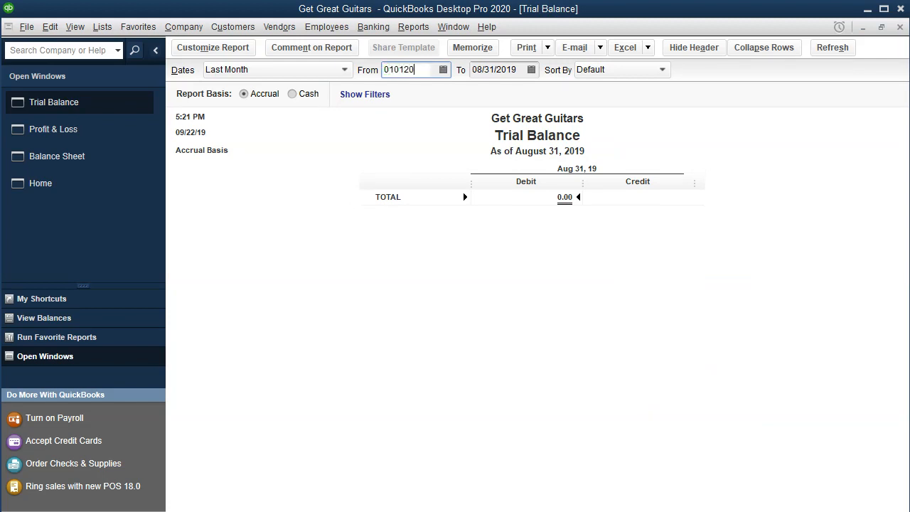
{"action": "key", "text": "Tab"}
{"action": "type", "text": "123120"}
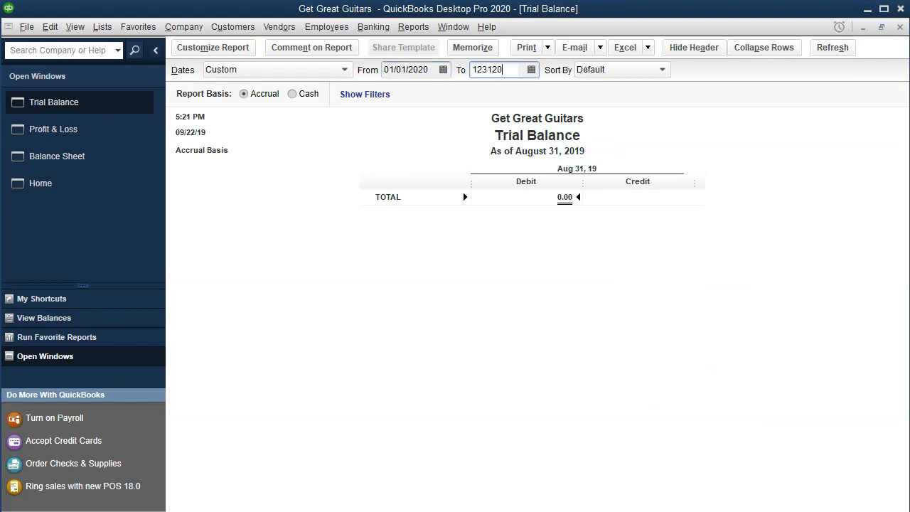
{"action": "key", "text": "Tab"}
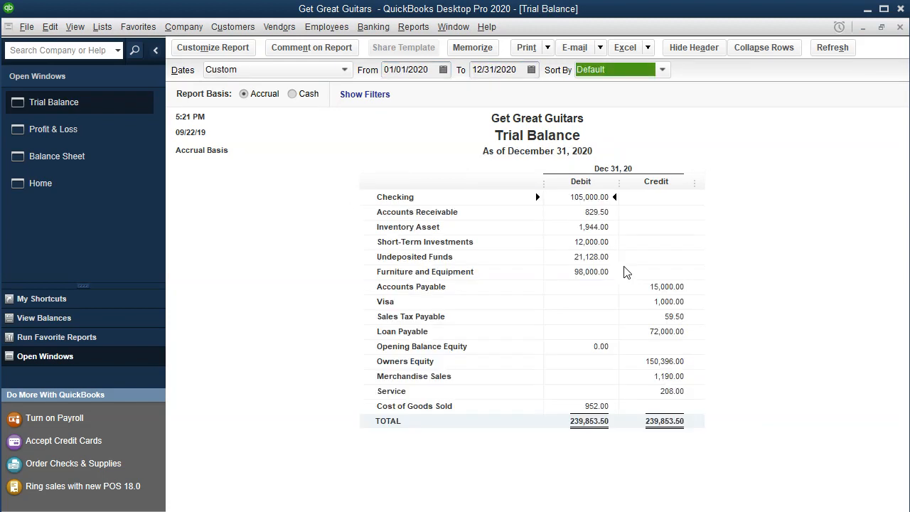
{"action": "left_click", "coordinate": [586, 198]}
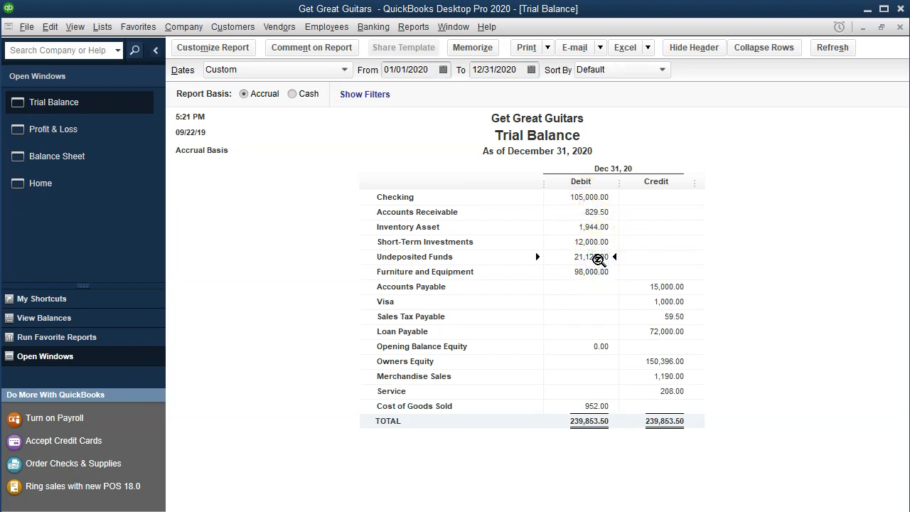
Start recording a bank deposit from the home page and include the two 01/16/2020 cash receipts of 420.00 and 208.00
{"action": "left_click", "coordinate": [78, 193]}
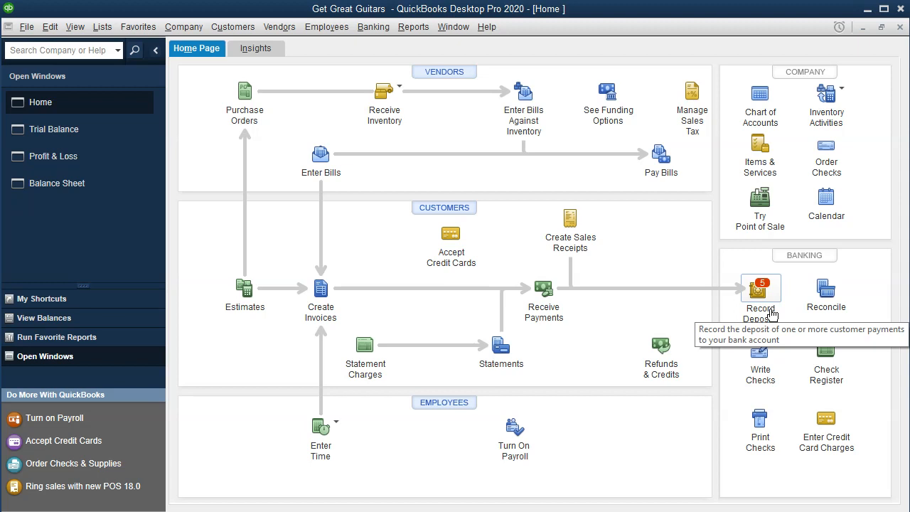
{"action": "left_click", "coordinate": [771, 315]}
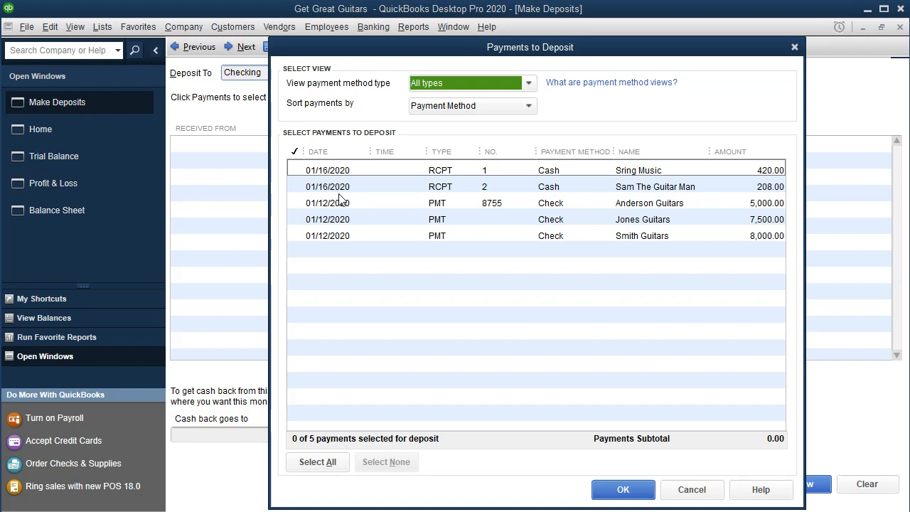
{"action": "left_click", "coordinate": [294, 171]}
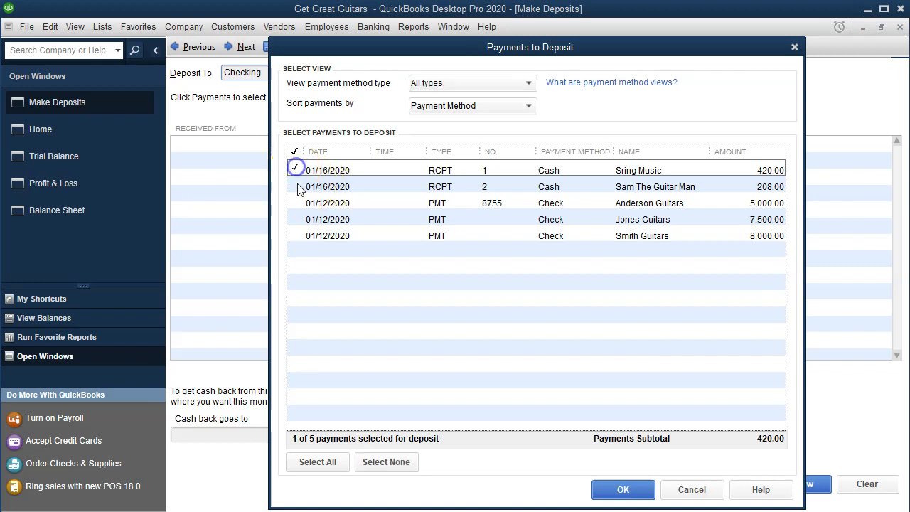
{"action": "left_click", "coordinate": [295, 187]}
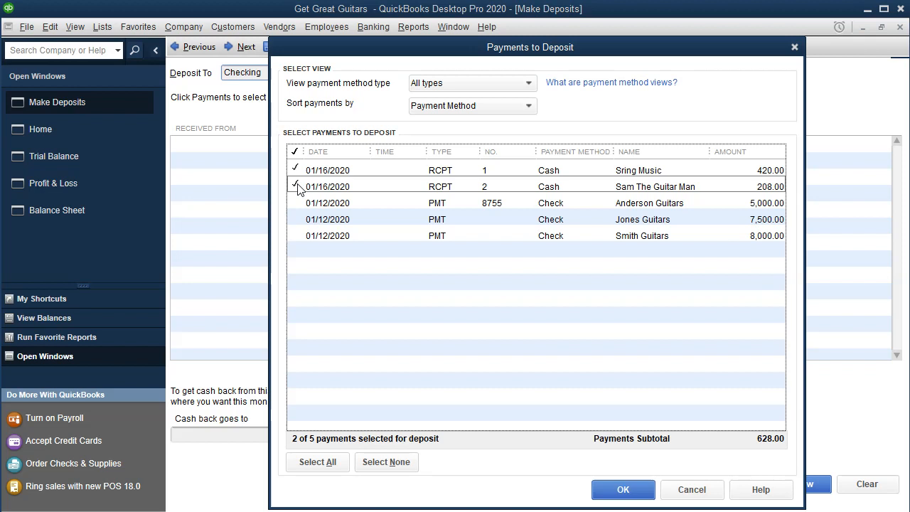
{"action": "left_click", "coordinate": [622, 489]}
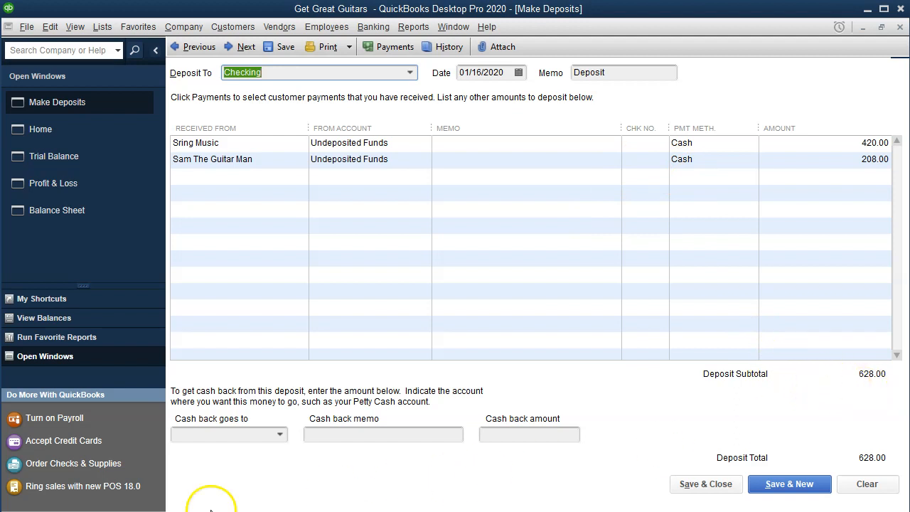
Keep Checking as the deposit account and set the deposit date to 01/17/2020
{"action": "left_click", "coordinate": [299, 70]}
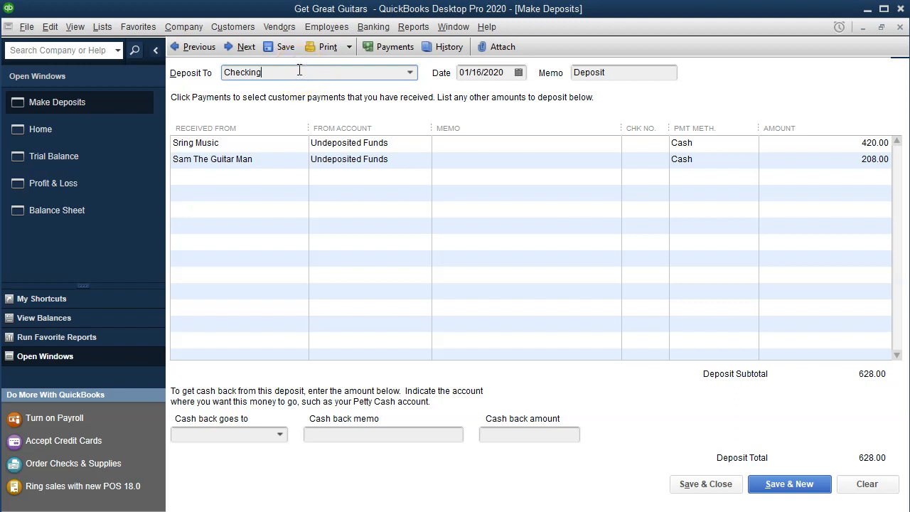
{"action": "left_click", "coordinate": [409, 75]}
{"action": "left_click", "coordinate": [410, 74]}
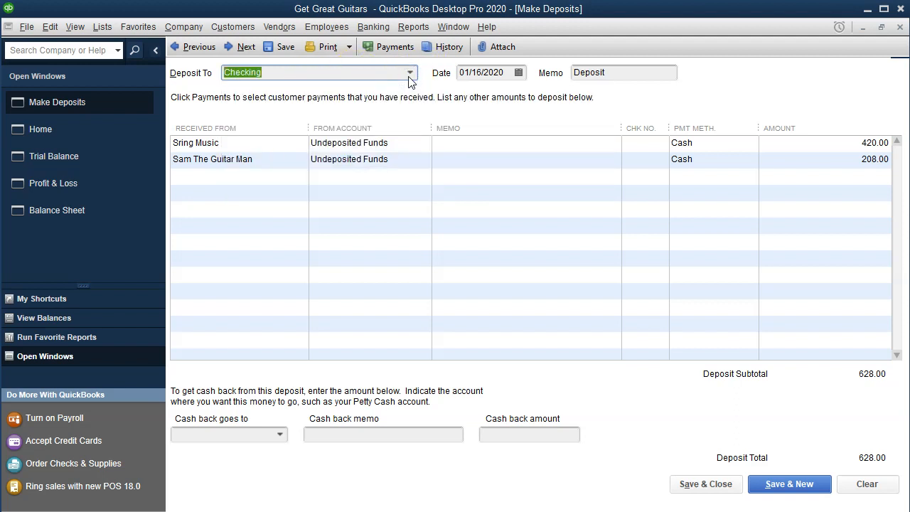
{"action": "key", "text": "Tab"}
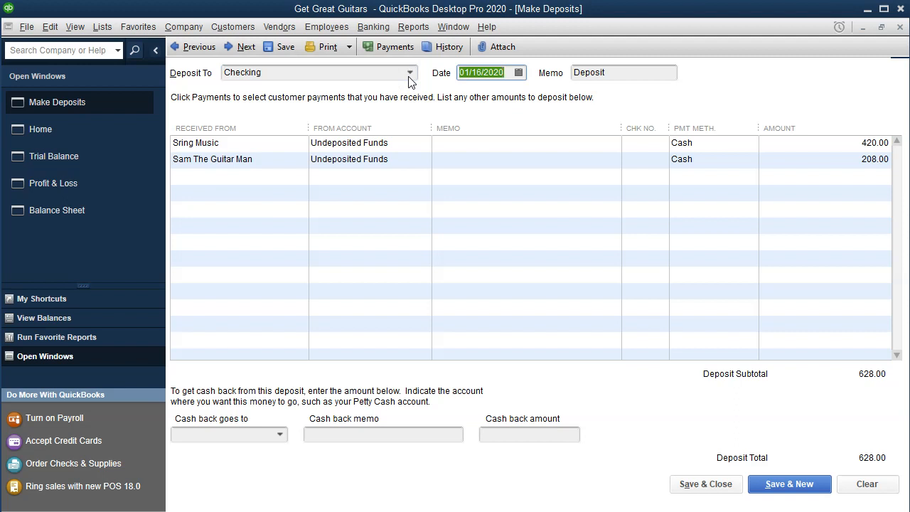
{"action": "key", "text": "plus"}
{"action": "key", "text": "Tab"}
Go through the two cash lines of the deposit without editing them, and save and close the deposit
{"action": "key", "text": "Tab"}
{"action": "key", "text": "Tab"}
{"action": "key", "text": "Tab"}
{"action": "key", "text": "Tab"}
{"action": "key", "text": "Tab"}
{"action": "key", "text": "Tab"}
{"action": "key", "text": "Tab"}
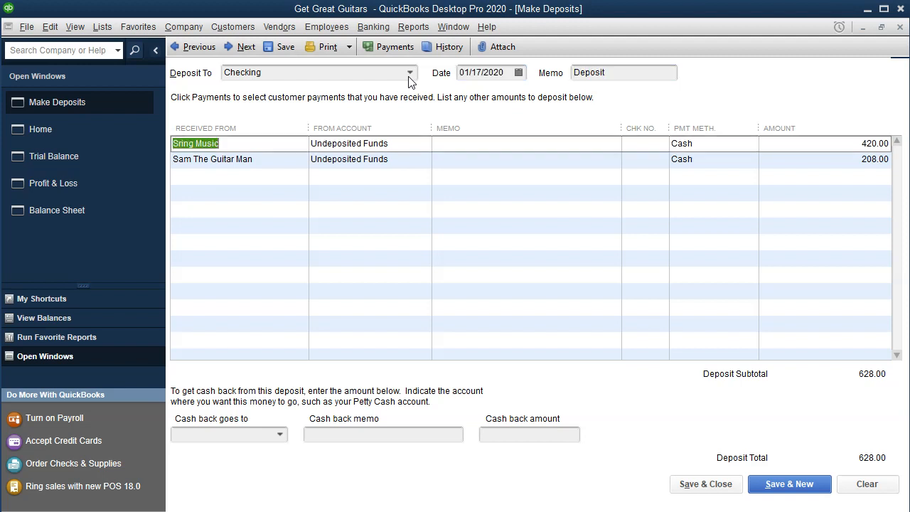
{"action": "key", "text": "Tab"}
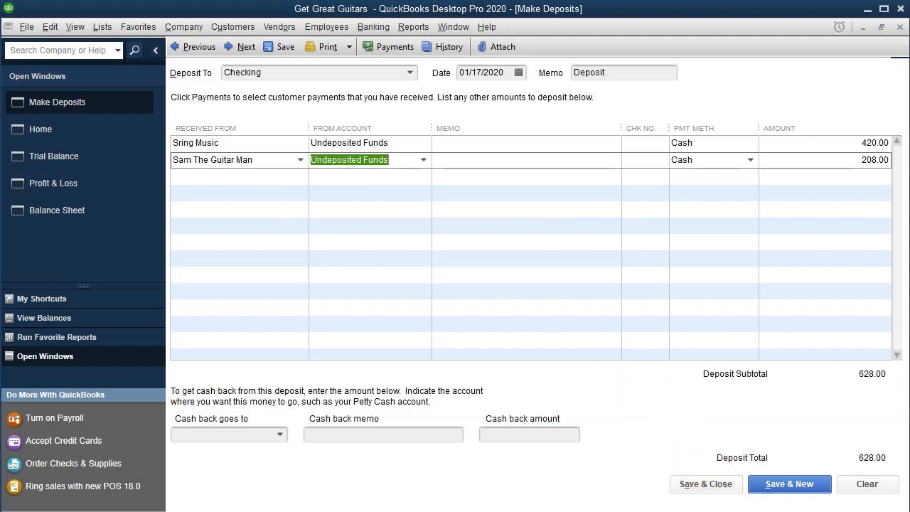
{"action": "left_click", "coordinate": [723, 487]}
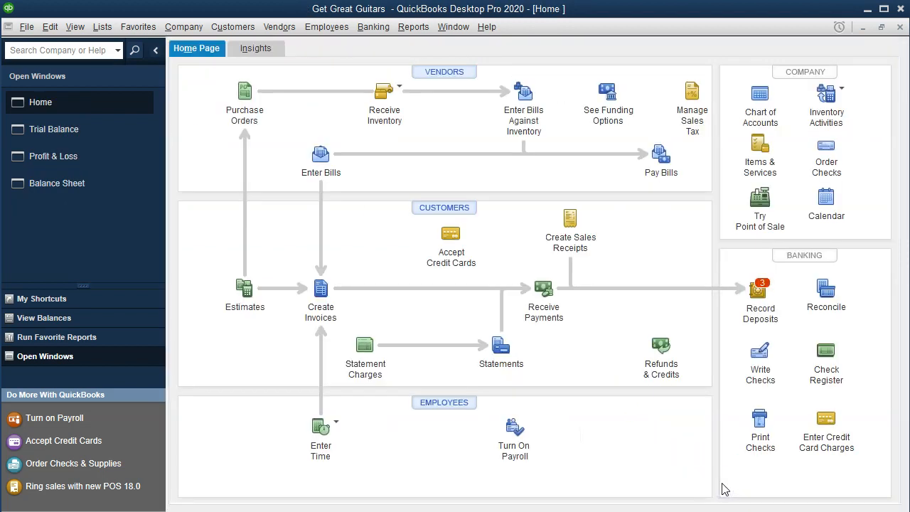
From the Balance Sheet, drill into the Checking balance, inspect the 01/17/2020 deposit, and close both the deposit and the transaction detail
{"action": "left_click", "coordinate": [84, 182]}
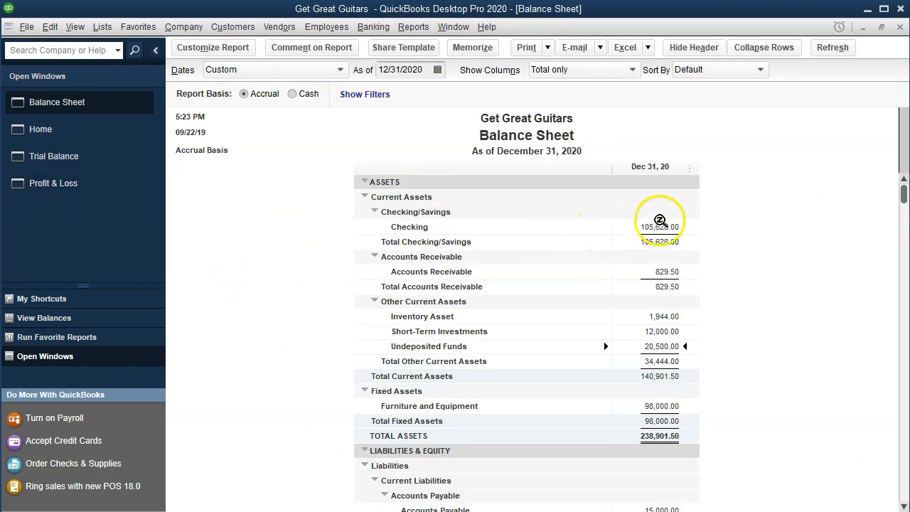
{"action": "double_click", "coordinate": [657, 225]}
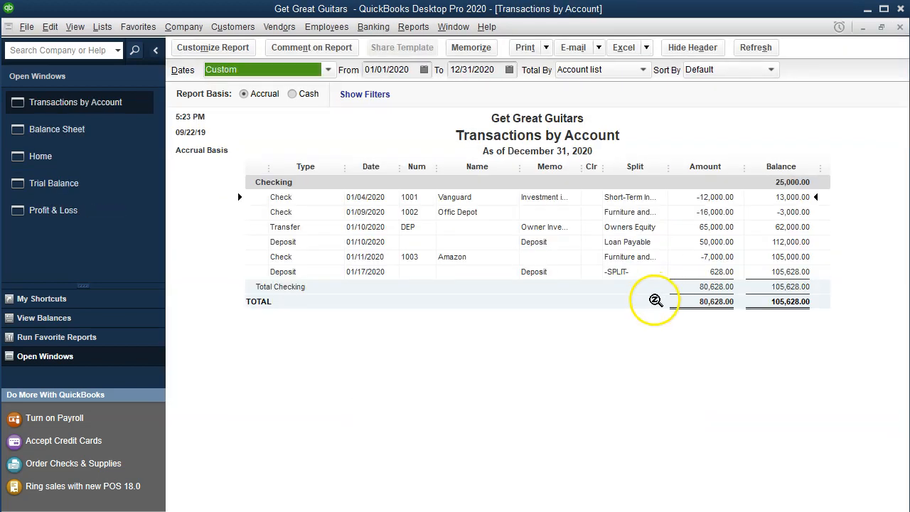
{"action": "left_click", "coordinate": [693, 271]}
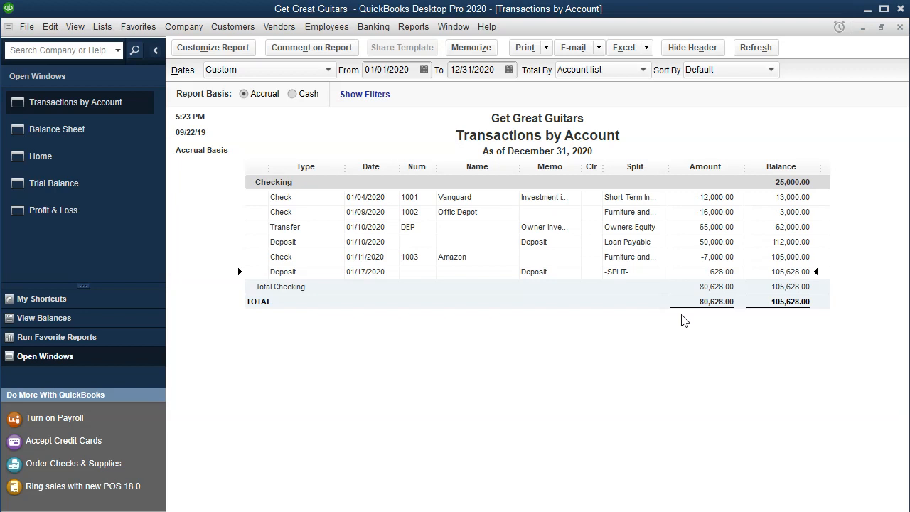
{"action": "double_click", "coordinate": [718, 271]}
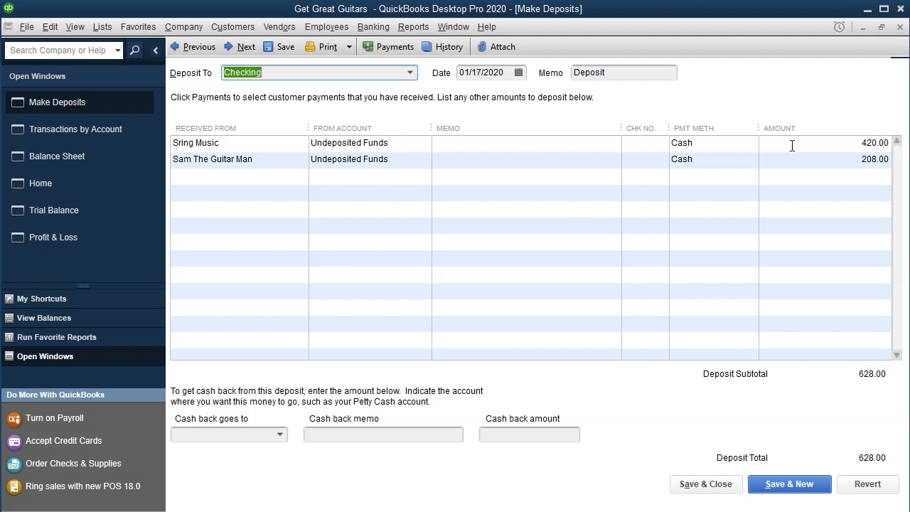
{"action": "left_click", "coordinate": [900, 27]}
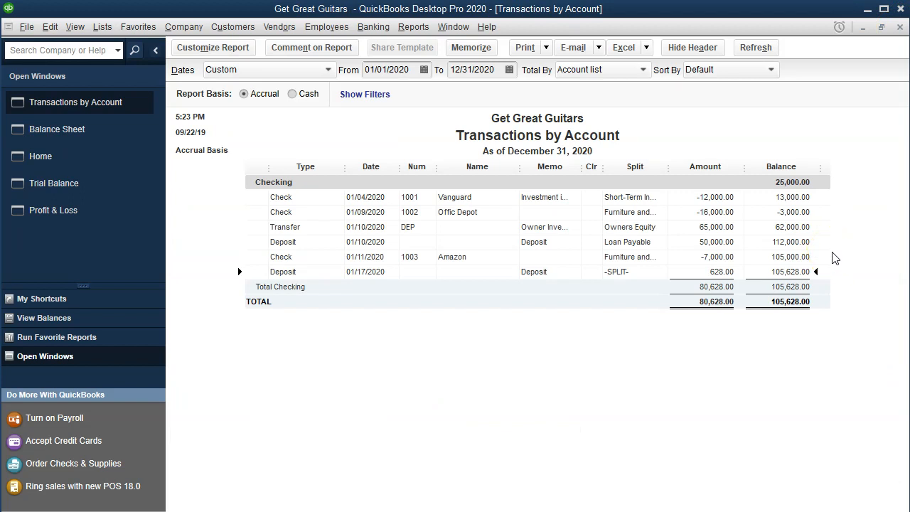
{"action": "left_click", "coordinate": [900, 27]}
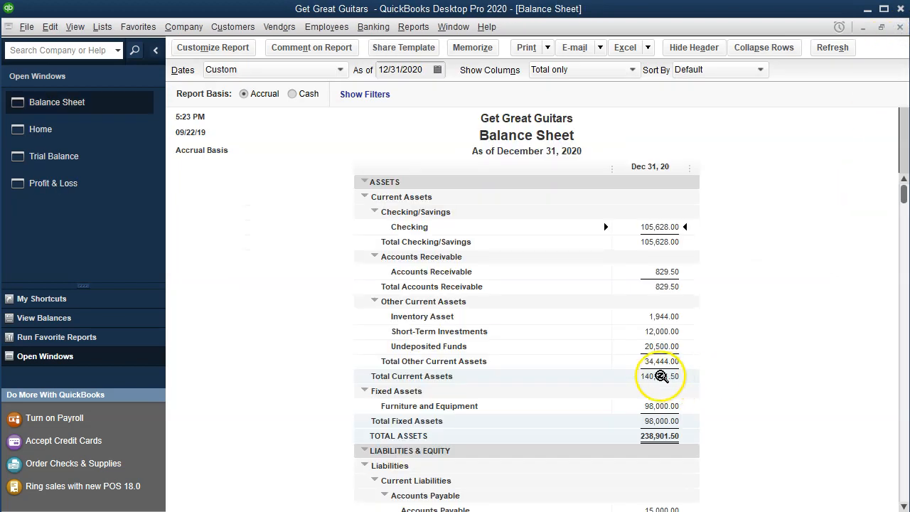
Drill into Undeposited Funds on the Balance Sheet, review the sales receipt and deposit lines, inspect the 420.00 cash deposit, and return to the report
{"action": "double_click", "coordinate": [657, 350]}
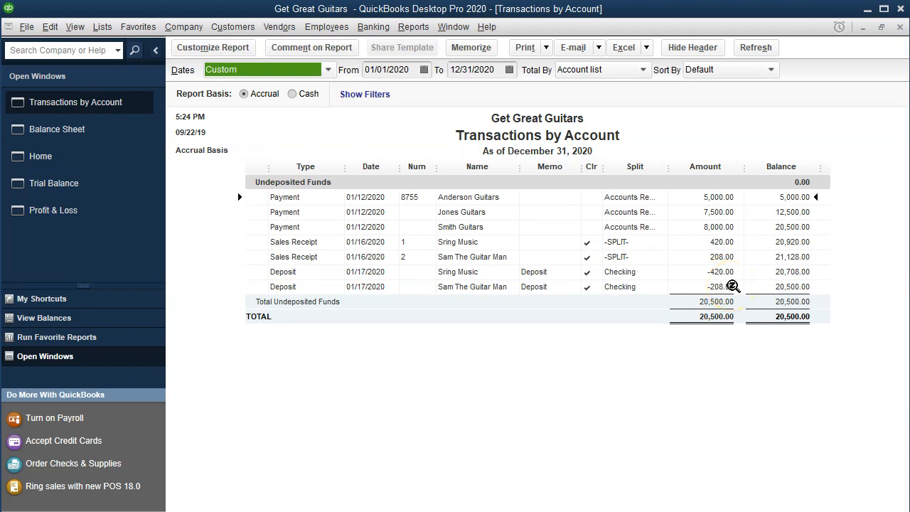
{"action": "left_click", "coordinate": [720, 241]}
{"action": "left_click", "coordinate": [721, 272]}
{"action": "left_click", "coordinate": [721, 287]}
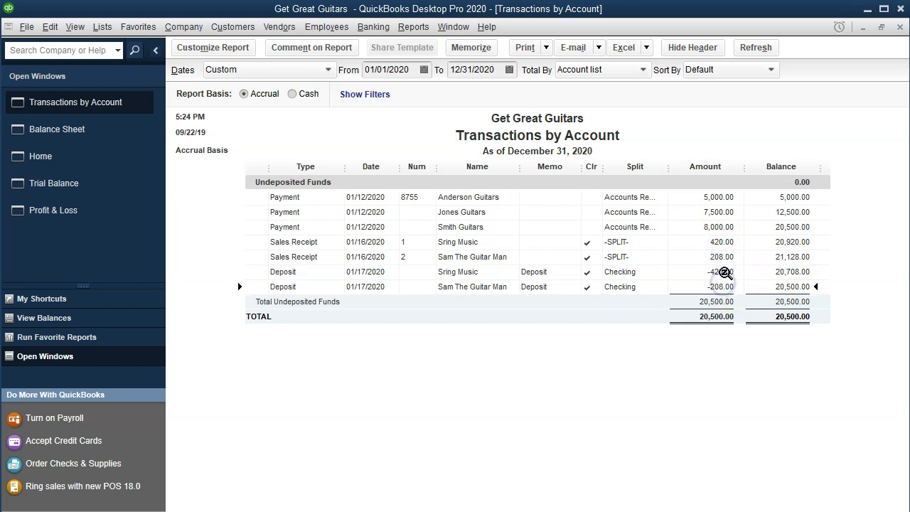
{"action": "double_click", "coordinate": [723, 273]}
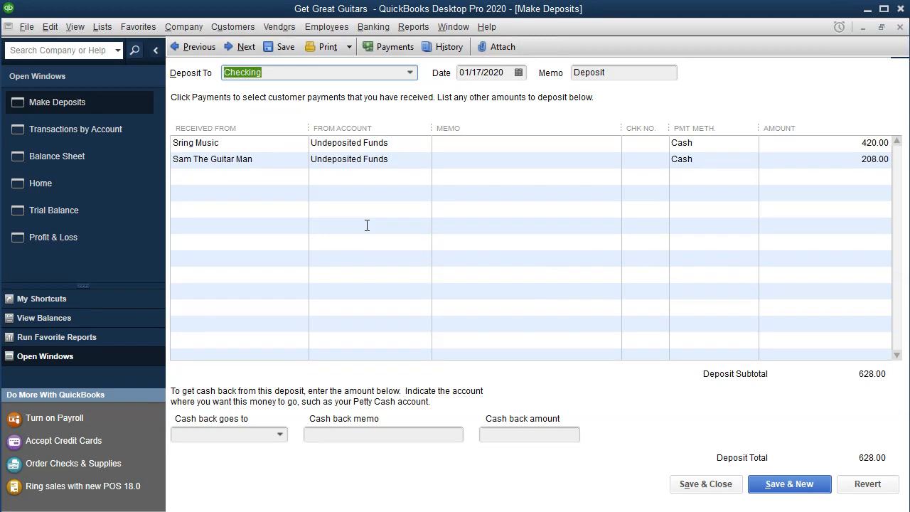
{"action": "left_click", "coordinate": [900, 27]}
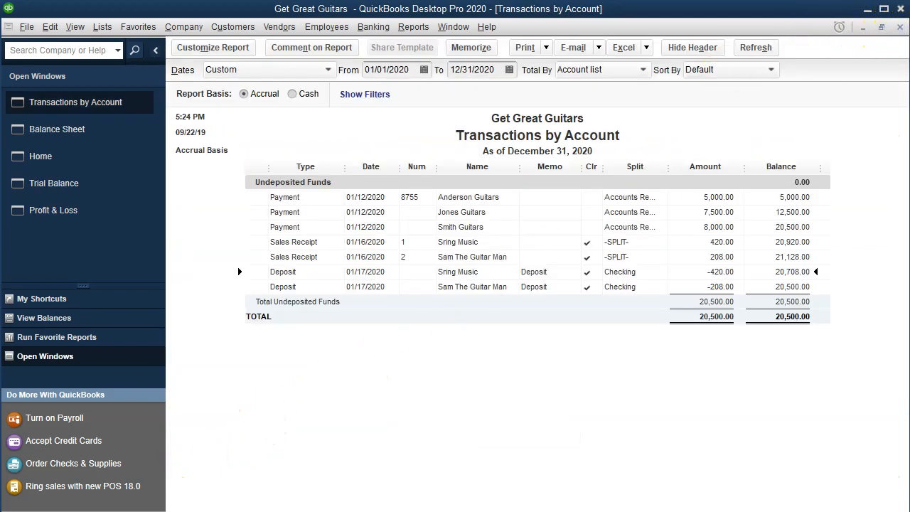
{"action": "left_click", "coordinate": [900, 27]}
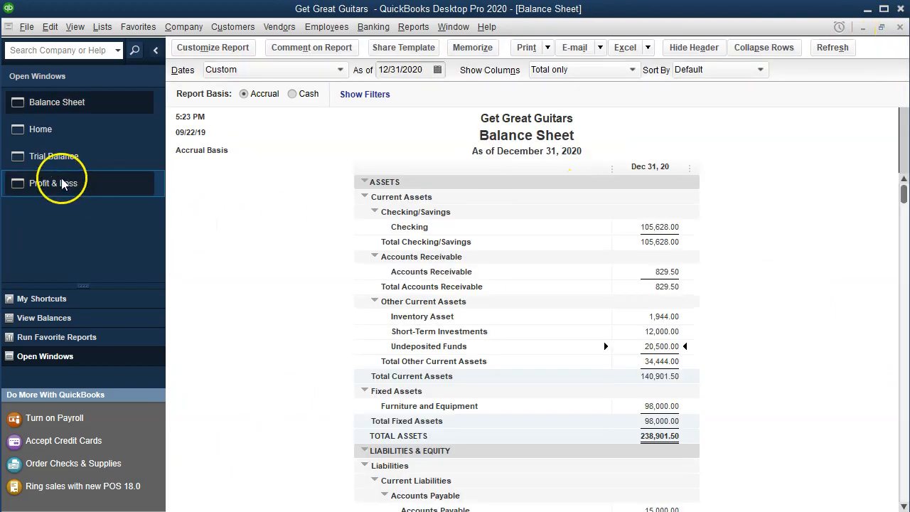
Check the Checking and Undeposited Funds balances on the Trial Balance report
{"action": "left_click", "coordinate": [54, 156]}
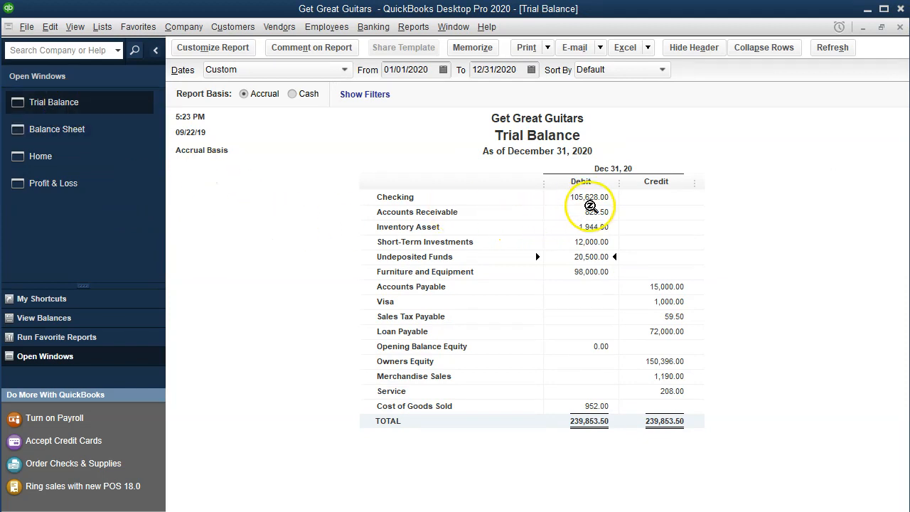
{"action": "left_click", "coordinate": [589, 204]}
{"action": "left_click", "coordinate": [590, 259]}
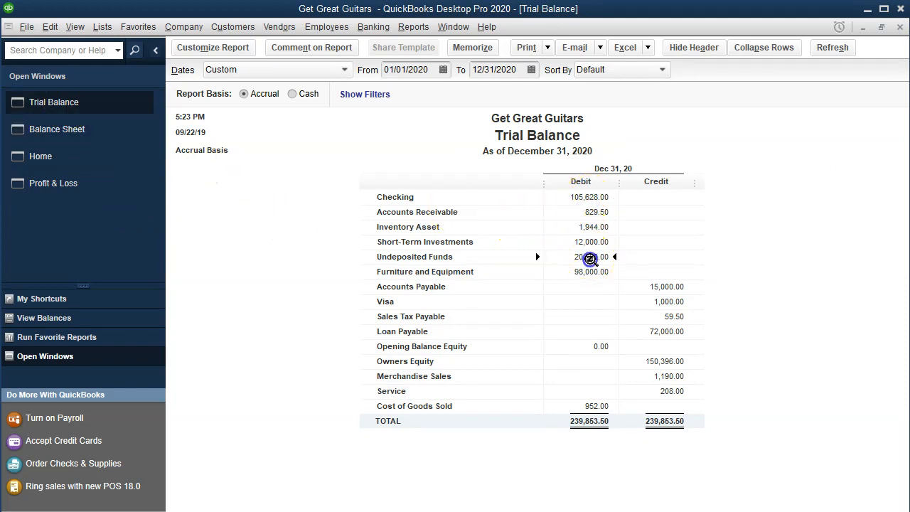
{"action": "left_click", "coordinate": [568, 371]}
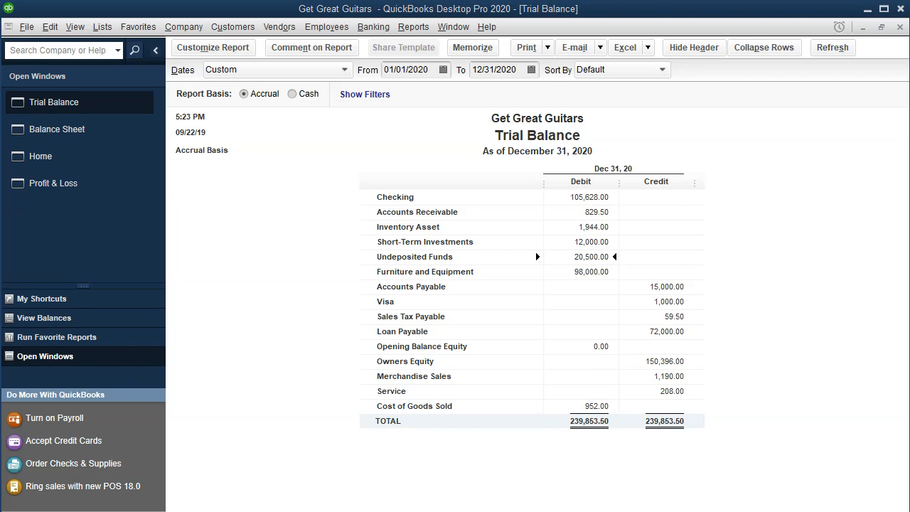
Start a new bank deposit from the home page and include the three 01/12/2020 check payments of 5,000.00, 7,500.00 and 8,000.00
{"action": "left_click", "coordinate": [40, 161]}
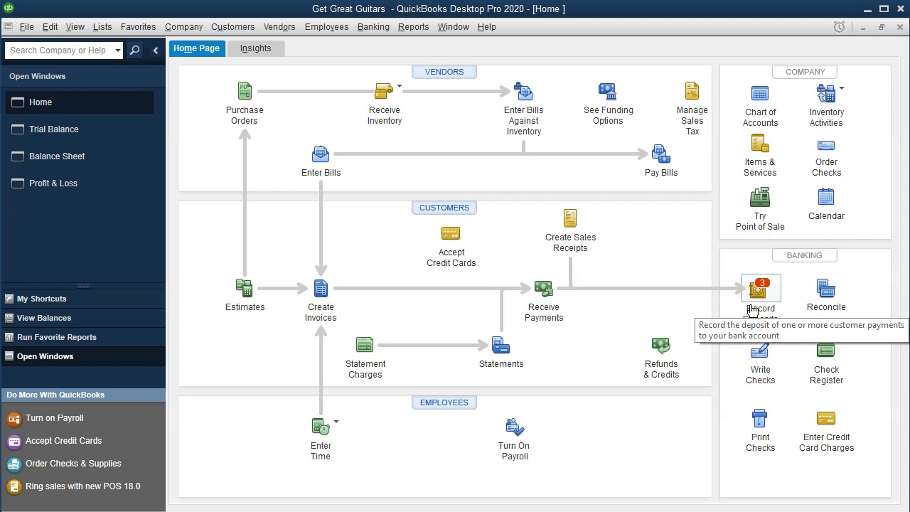
{"action": "left_click", "coordinate": [752, 310]}
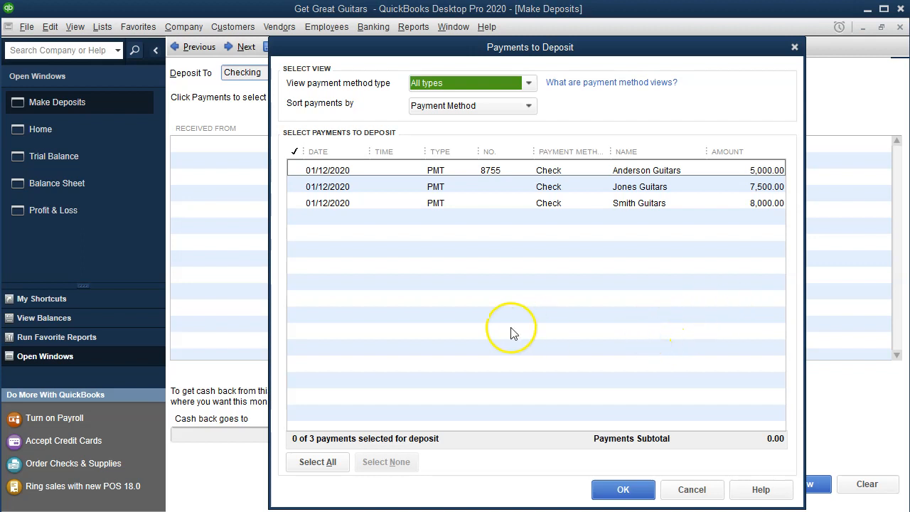
{"action": "left_click", "coordinate": [297, 170]}
{"action": "left_click", "coordinate": [297, 186]}
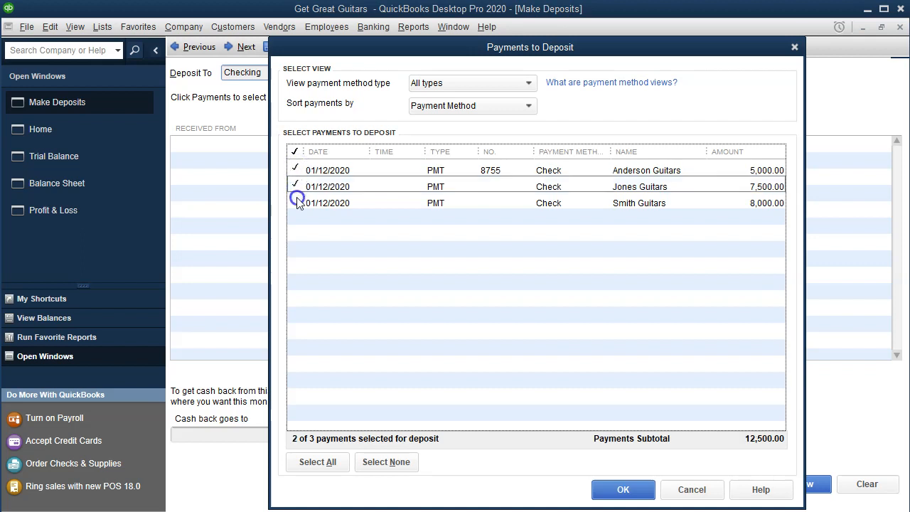
{"action": "left_click", "coordinate": [297, 203]}
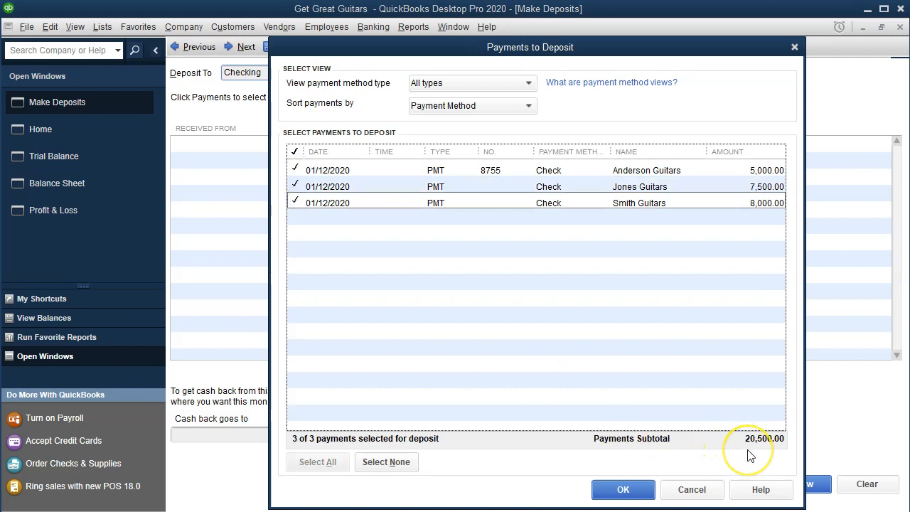
{"action": "left_click", "coordinate": [623, 489]}
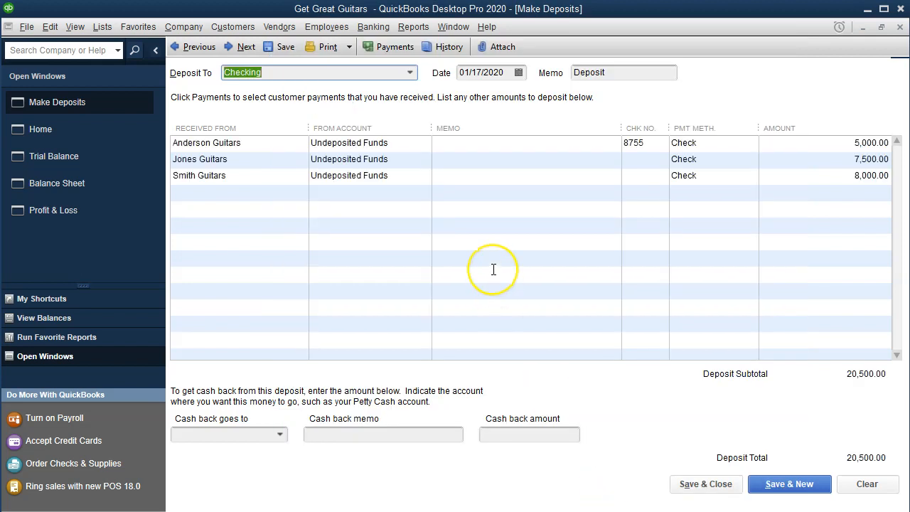
Keep Checking as the deposit account and 01/17/2020 as the date, and save and close the check deposit
{"action": "key", "text": "Tab"}
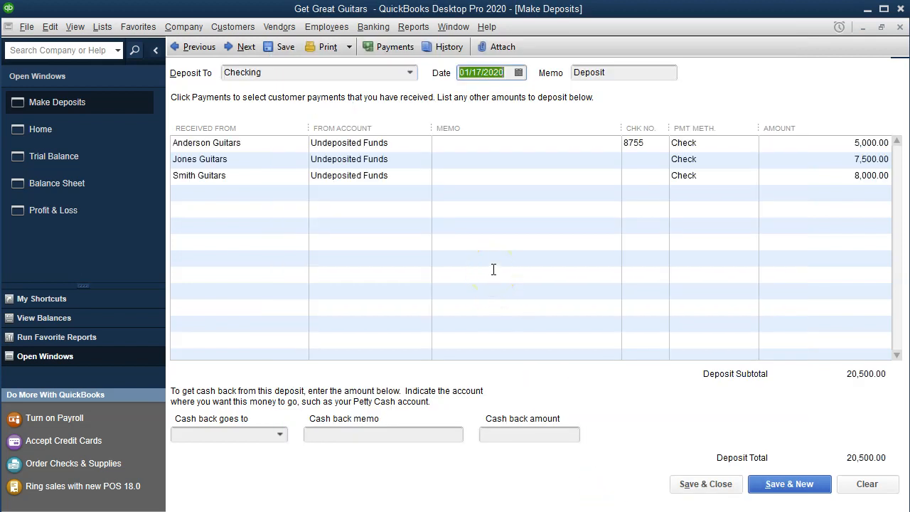
{"action": "key", "text": "Tab"}
{"action": "key", "text": "Tab"}
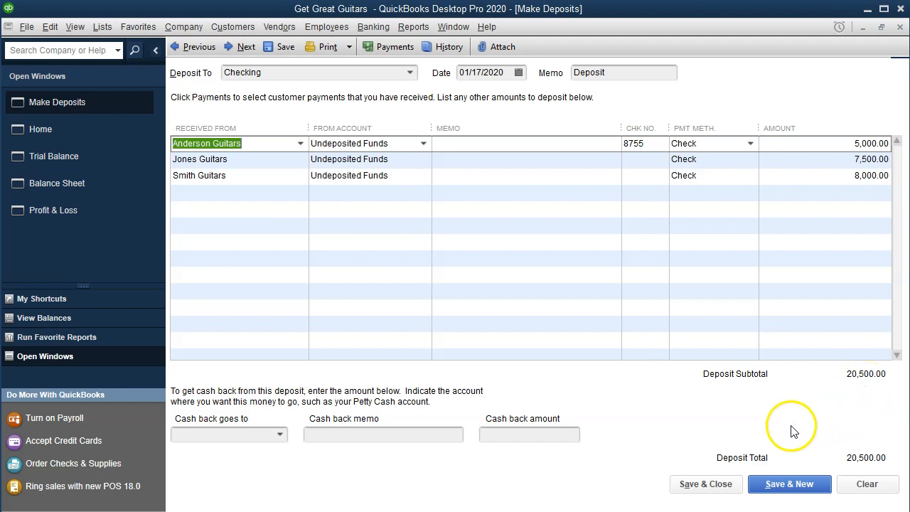
{"action": "left_click", "coordinate": [718, 484]}
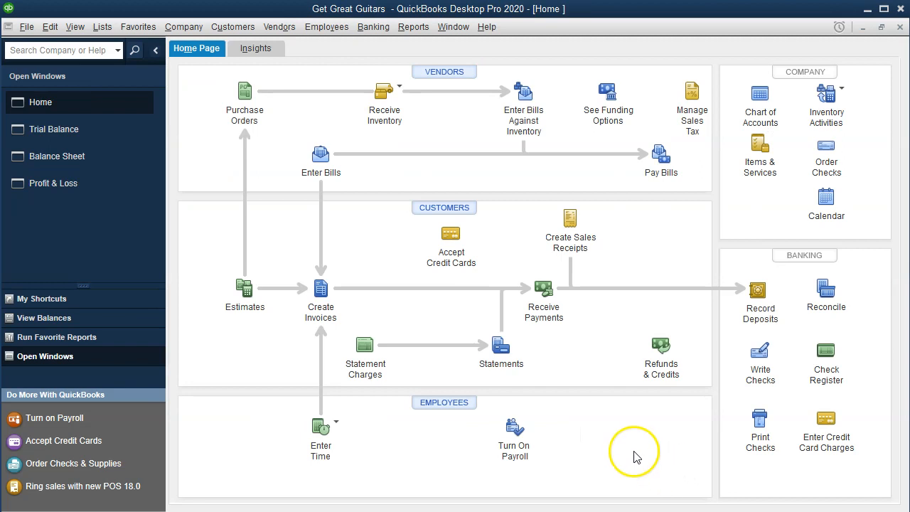
Drill into Checking on the Balance Sheet, inspect the 20,500.00 deposit of 01/17/2020, and close back to the report
{"action": "left_click", "coordinate": [77, 157]}
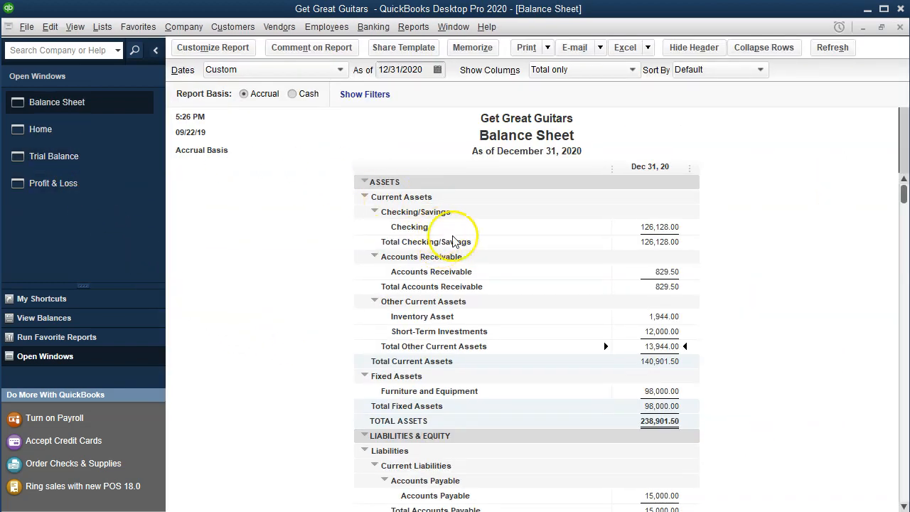
{"action": "double_click", "coordinate": [668, 227]}
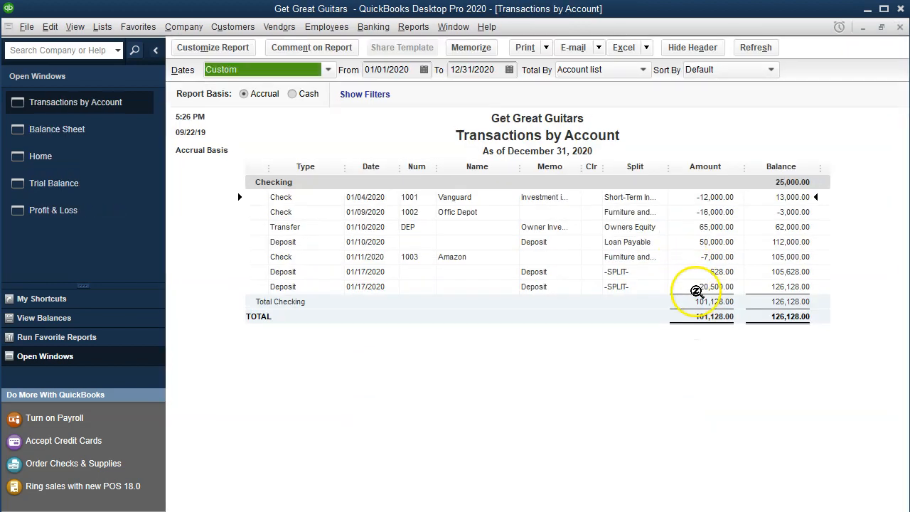
{"action": "left_click", "coordinate": [697, 288]}
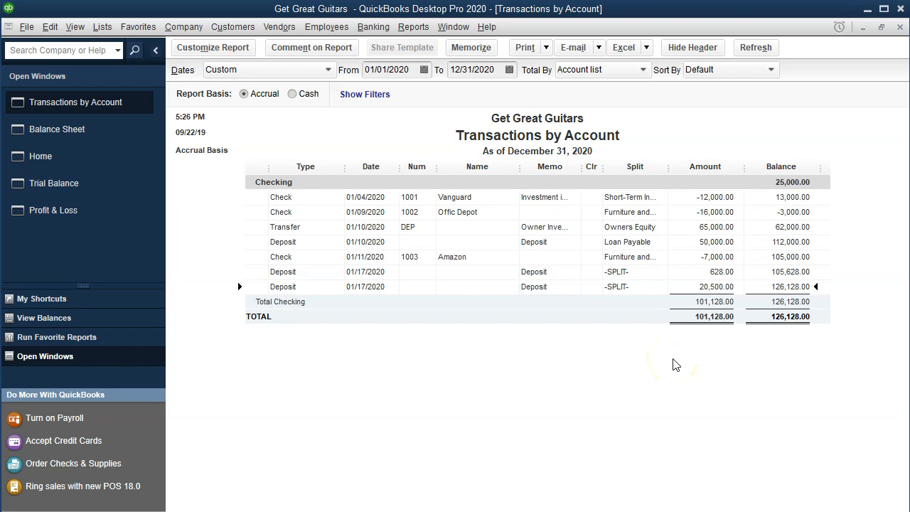
{"action": "double_click", "coordinate": [691, 286]}
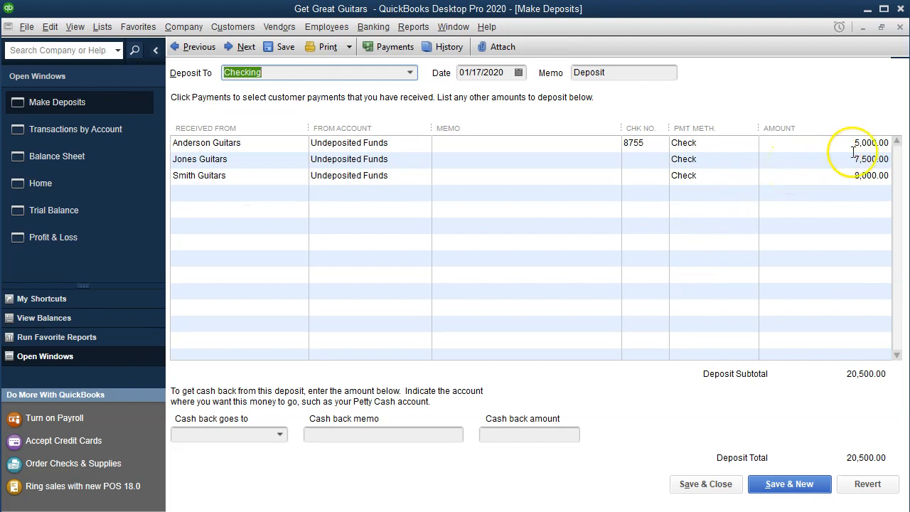
{"action": "left_click", "coordinate": [900, 27]}
{"action": "left_click", "coordinate": [900, 27]}
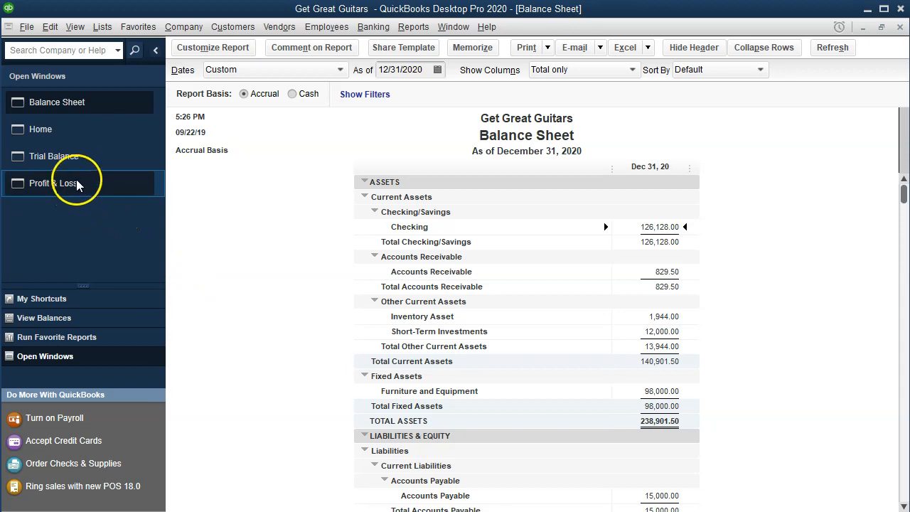
Drill into Undeposited Funds on the Trial Balance, compare the check payments with their deposit lines, inspect the 8,000.00 deposit, and return to the report
{"action": "left_click", "coordinate": [72, 157]}
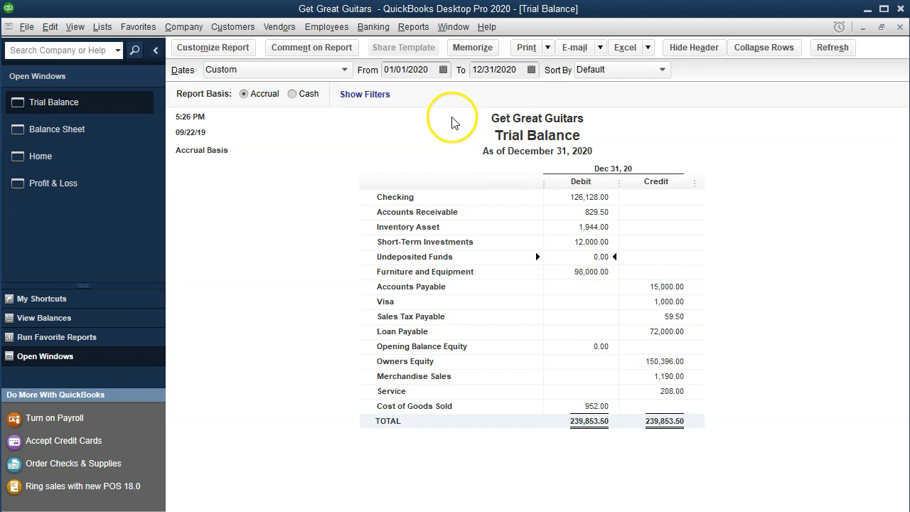
{"action": "double_click", "coordinate": [578, 259]}
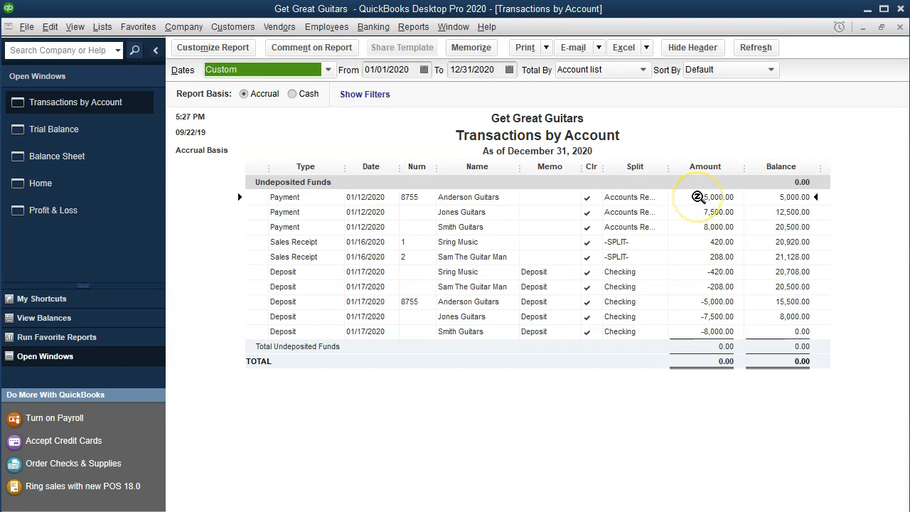
{"action": "left_click", "coordinate": [697, 196]}
{"action": "left_click", "coordinate": [708, 308]}
{"action": "left_click", "coordinate": [714, 212]}
{"action": "left_click", "coordinate": [707, 229]}
{"action": "left_click", "coordinate": [700, 333]}
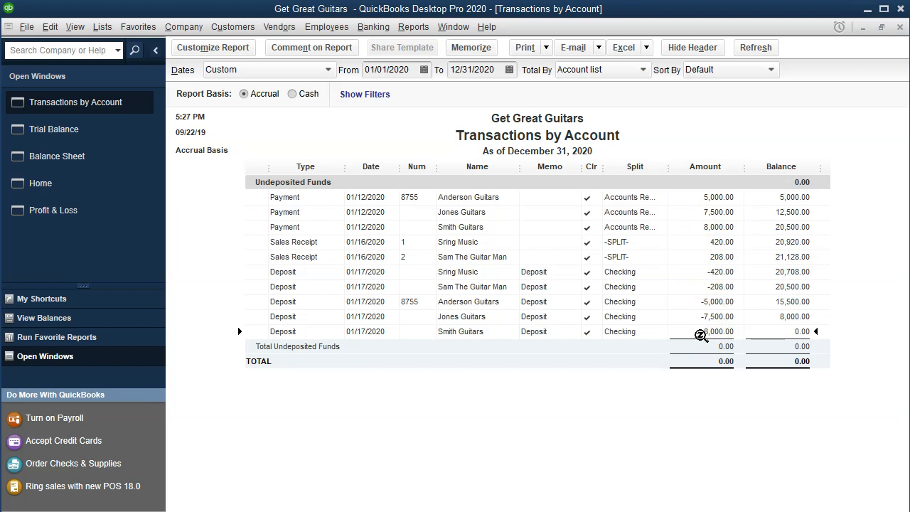
{"action": "double_click", "coordinate": [700, 334]}
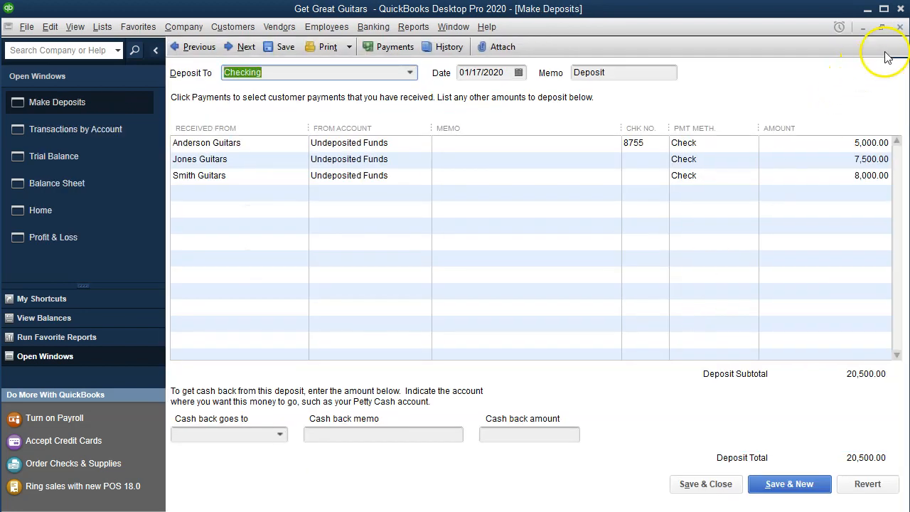
{"action": "left_click", "coordinate": [899, 27]}
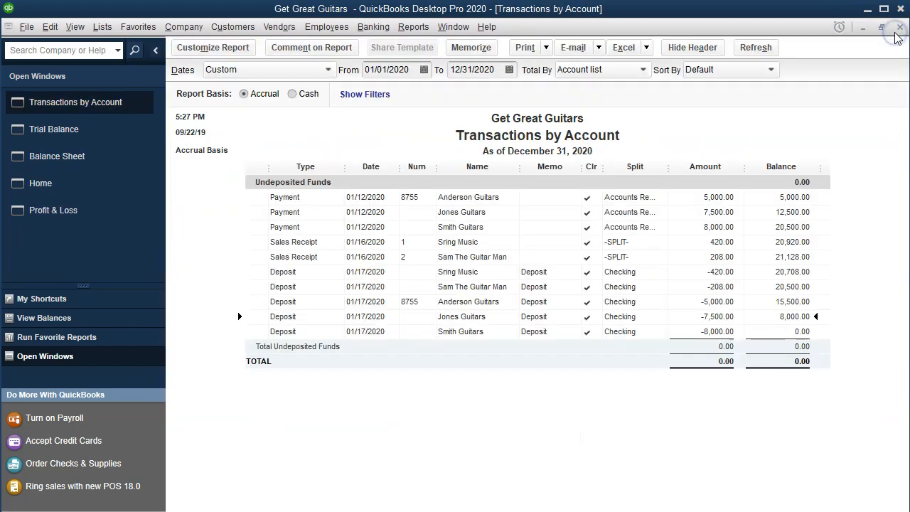
{"action": "left_click", "coordinate": [897, 30]}
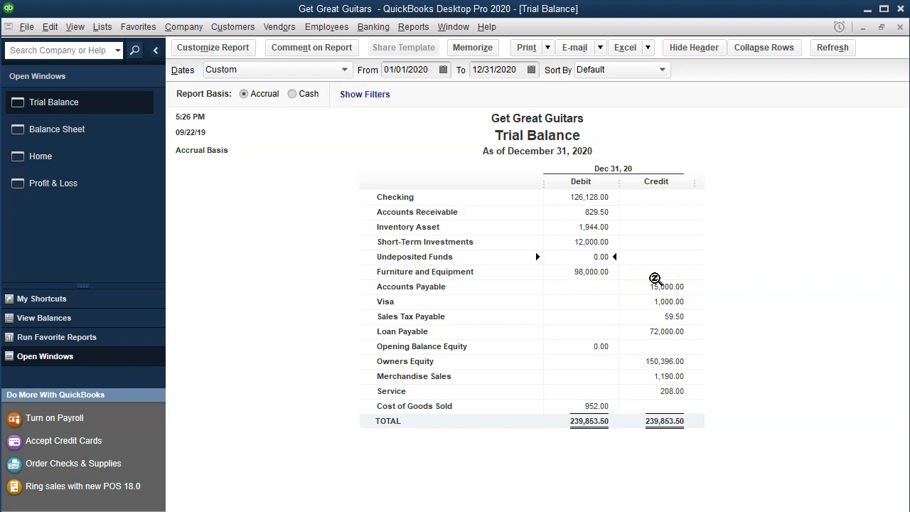
Open the Chart of Accounts and review the account types and balances from the bank account through the expense accounts
{"action": "left_click", "coordinate": [104, 28]}
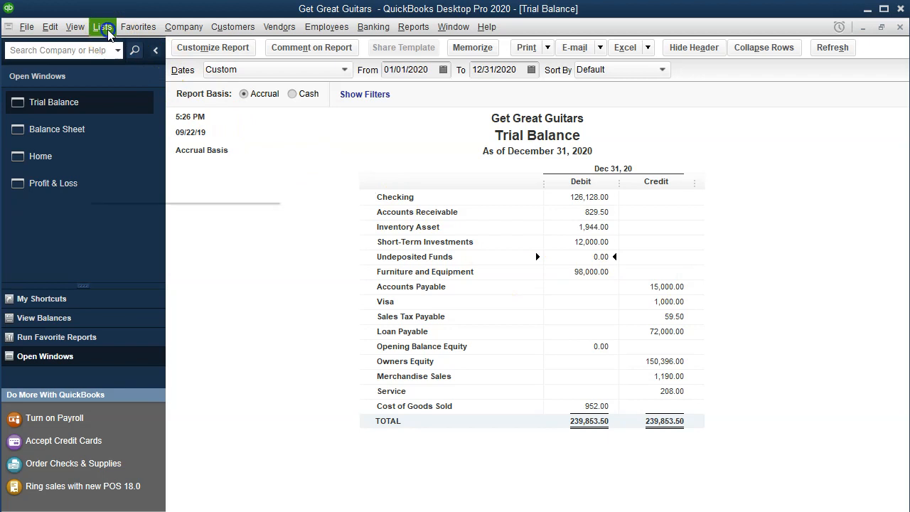
{"action": "left_click", "coordinate": [105, 28]}
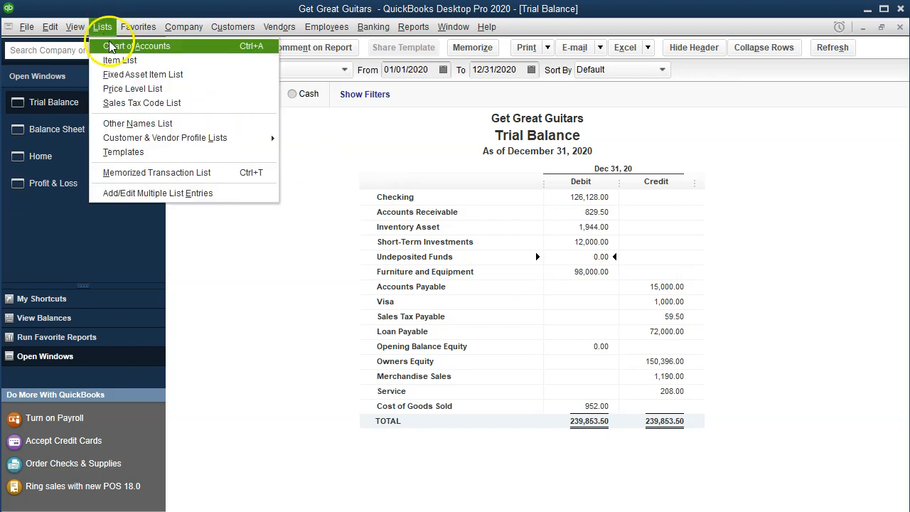
{"action": "left_click", "coordinate": [111, 47]}
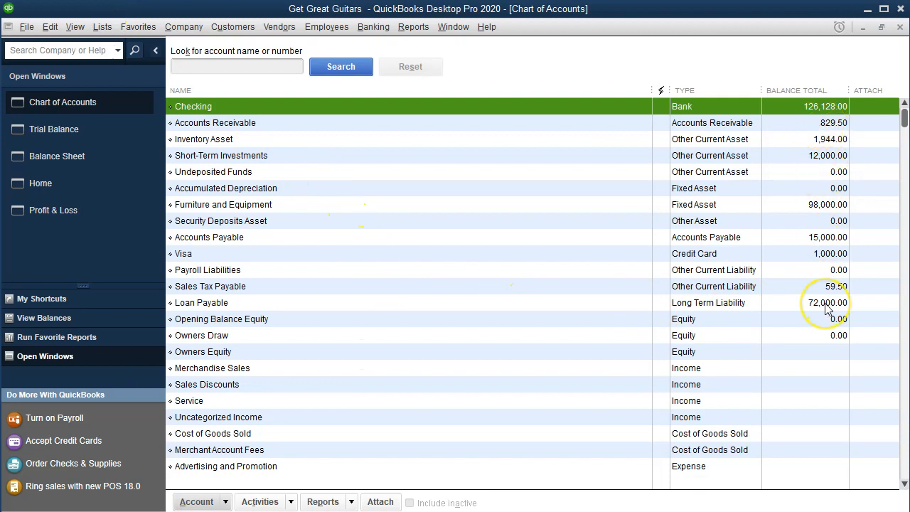
{"action": "scroll", "coordinate": [751, 366], "scroll_direction": "down", "scroll_amount": 2}
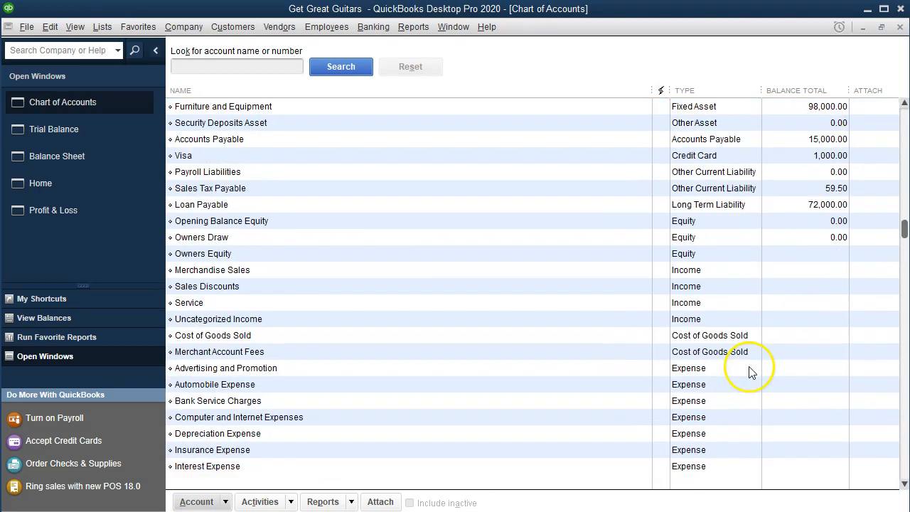
{"action": "left_click", "coordinate": [336, 306]}
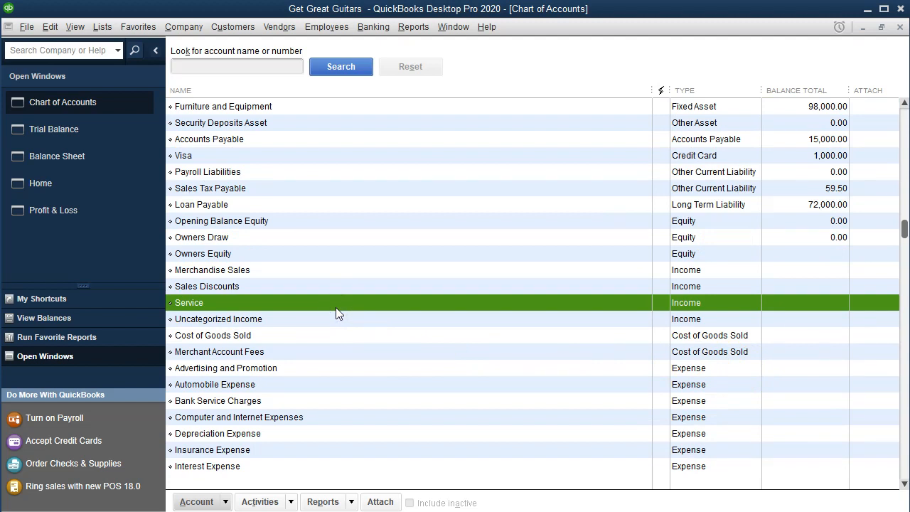
{"action": "scroll", "coordinate": [335, 307], "scroll_direction": "up", "scroll_amount": 2}
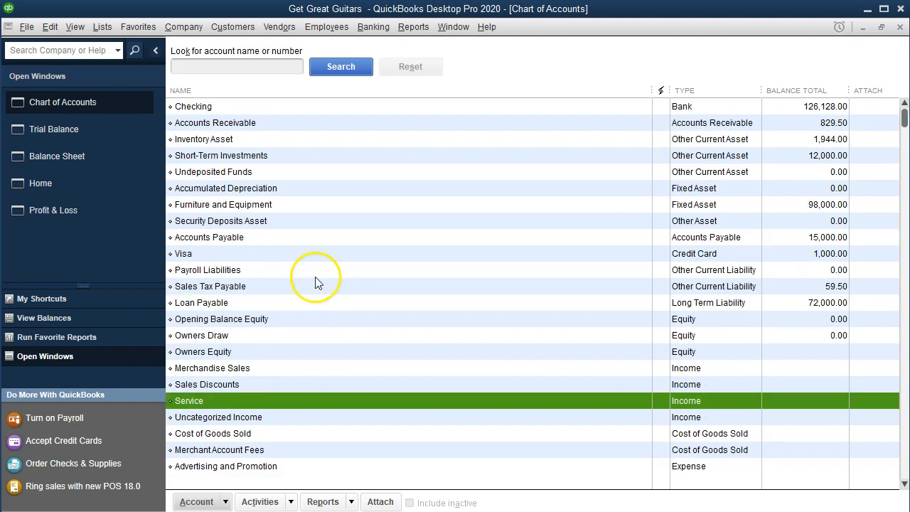
Open the Accounts Payable register to inspect its transactions, close it, and return to the Trial Balance
{"action": "left_click", "coordinate": [279, 239]}
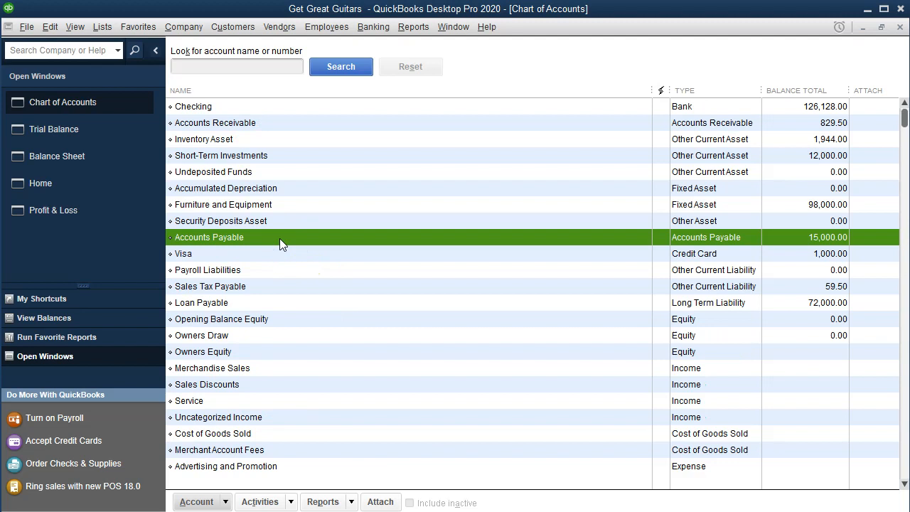
{"action": "double_click", "coordinate": [280, 238]}
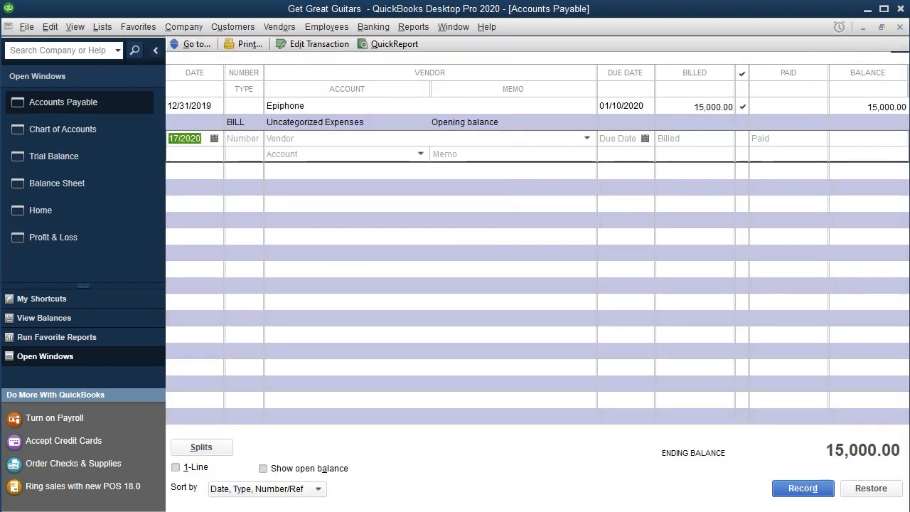
{"action": "left_click", "coordinate": [899, 28]}
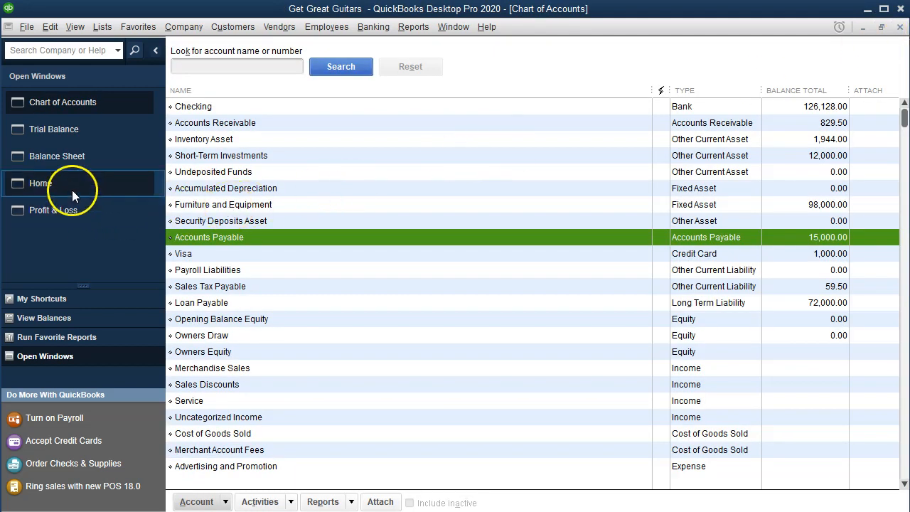
{"action": "left_click", "coordinate": [46, 127]}
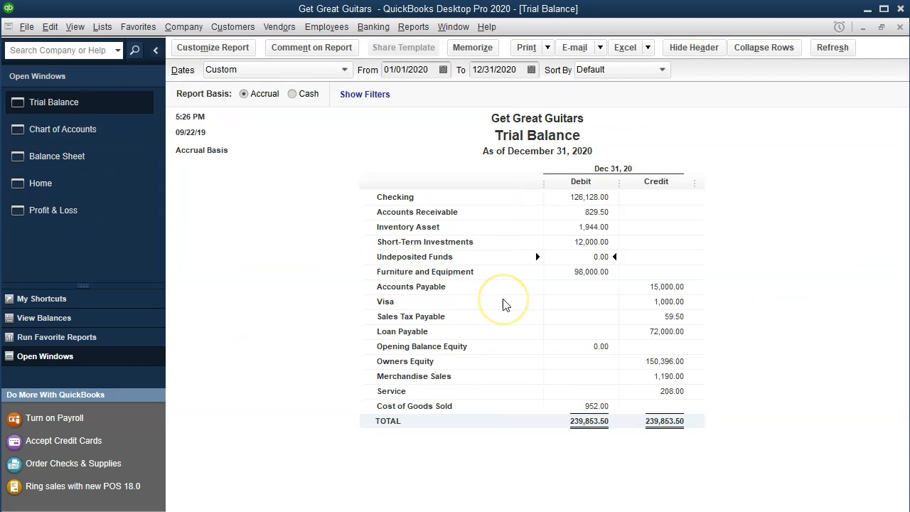